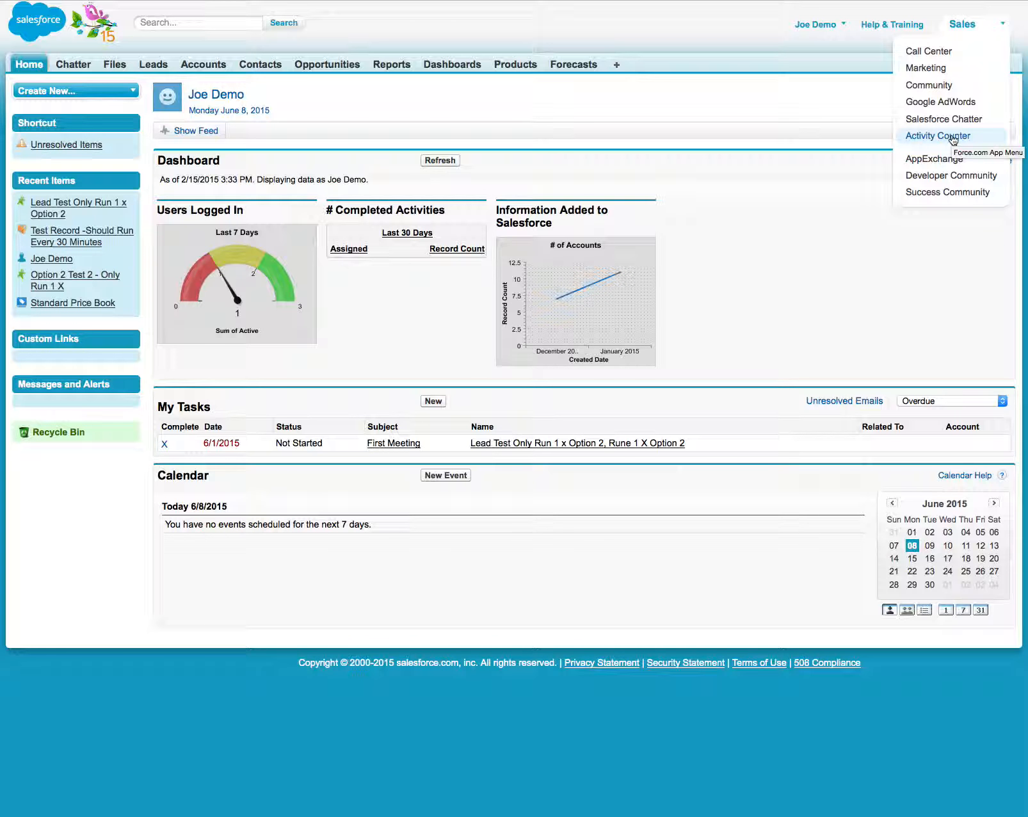
Switch to the Activity Counter app and review the labels and API names of the required custom fields, including Total Closed Tasks
click(954, 137)
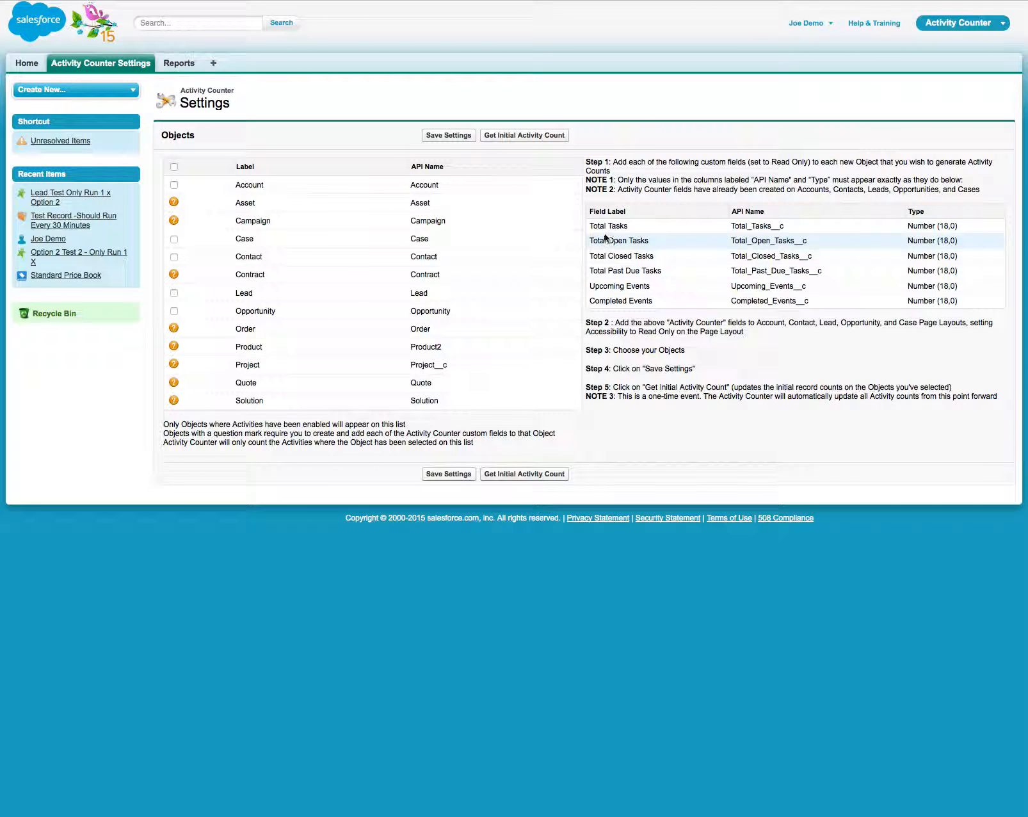
drag(588, 224, 970, 310)
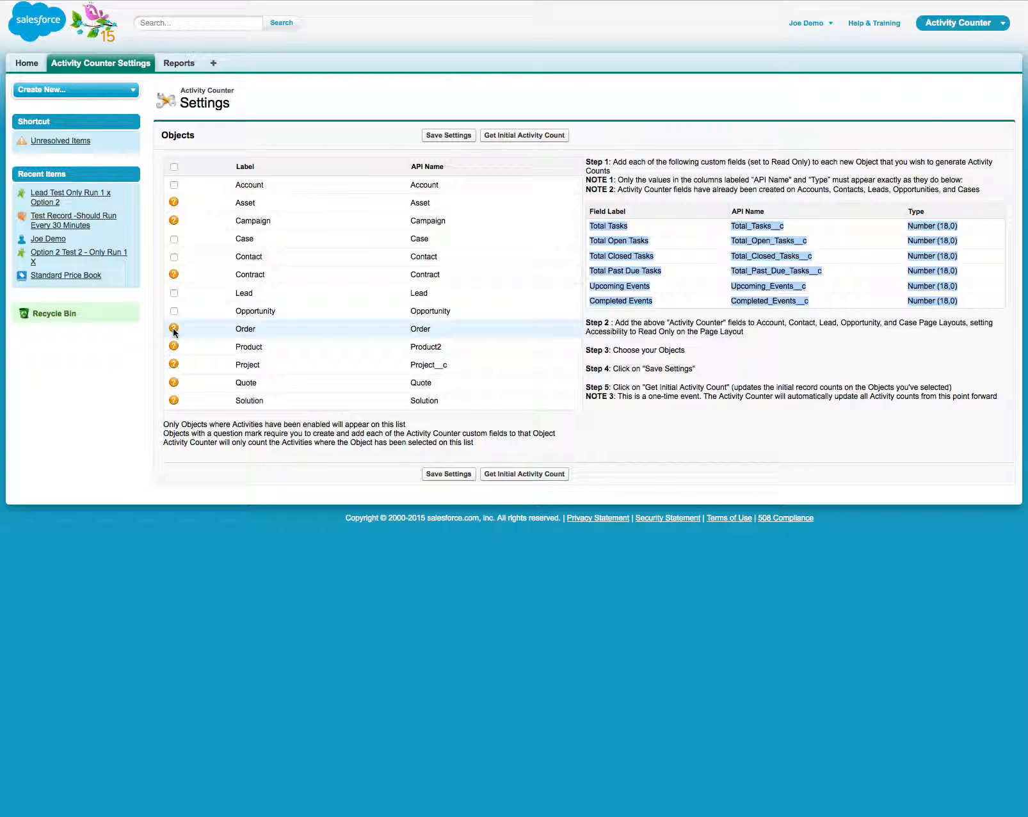
mouse_move(174, 331)
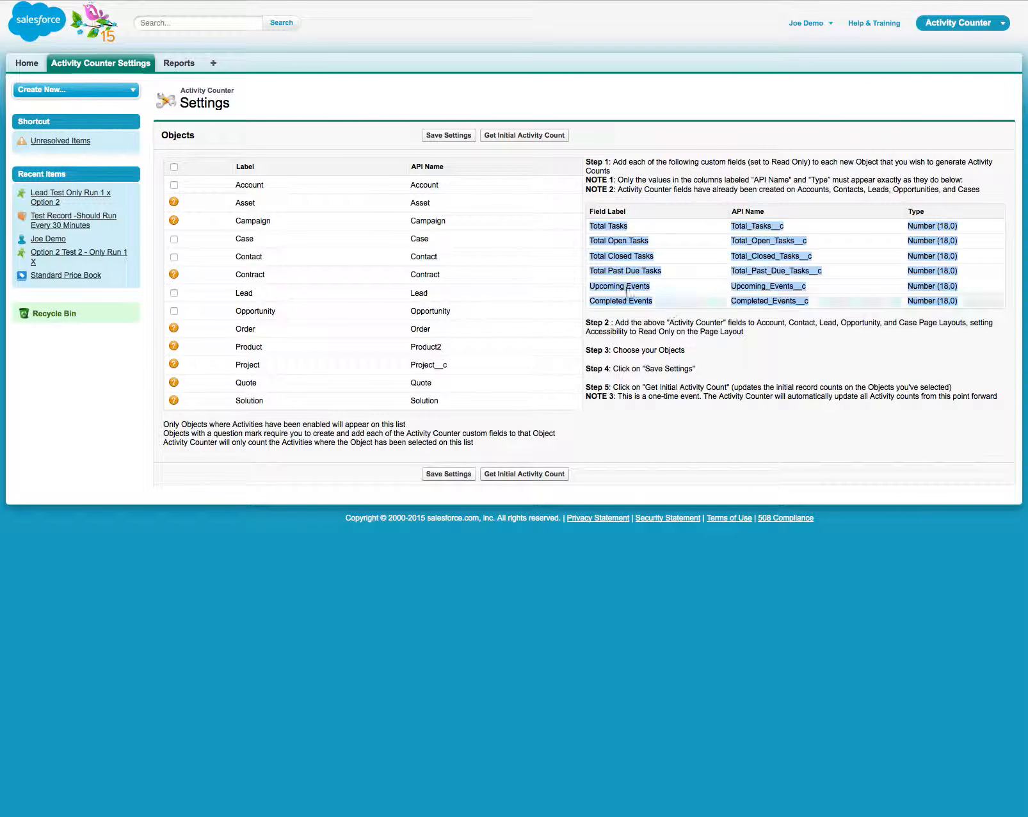
click(599, 255)
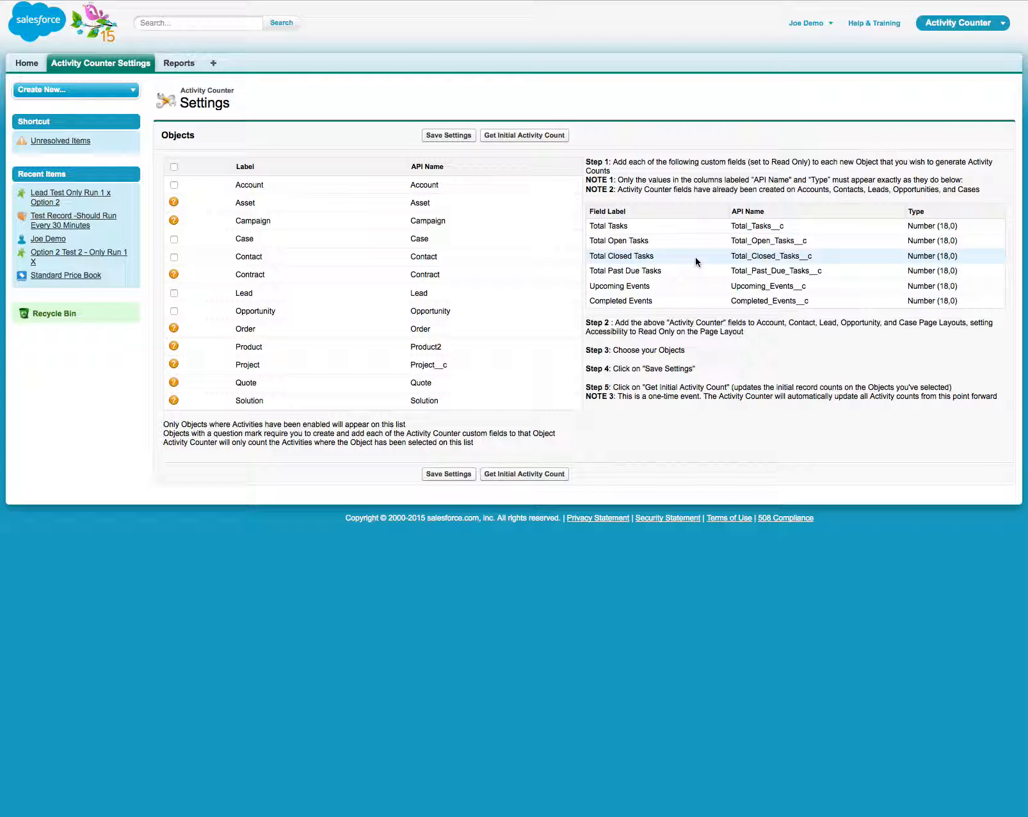
drag(588, 255, 666, 261)
drag(732, 256, 801, 258)
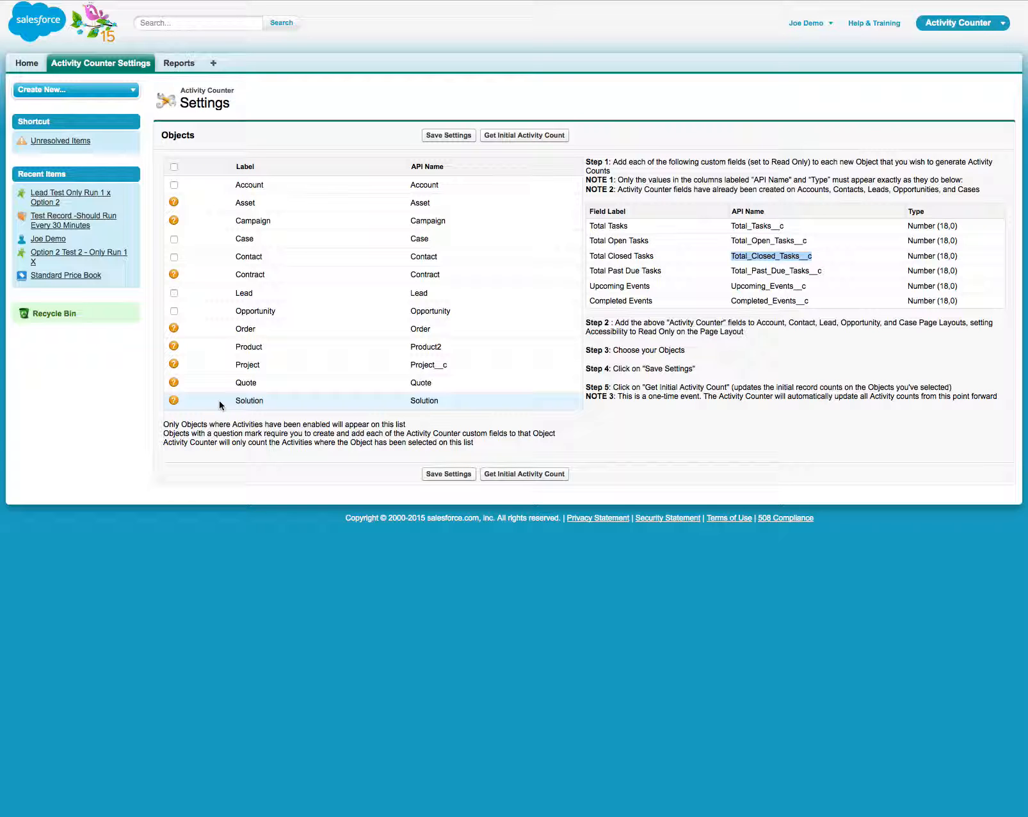
Select all available objects for activity counting and save the settings, and reduce the selection to Lead only
click(174, 168)
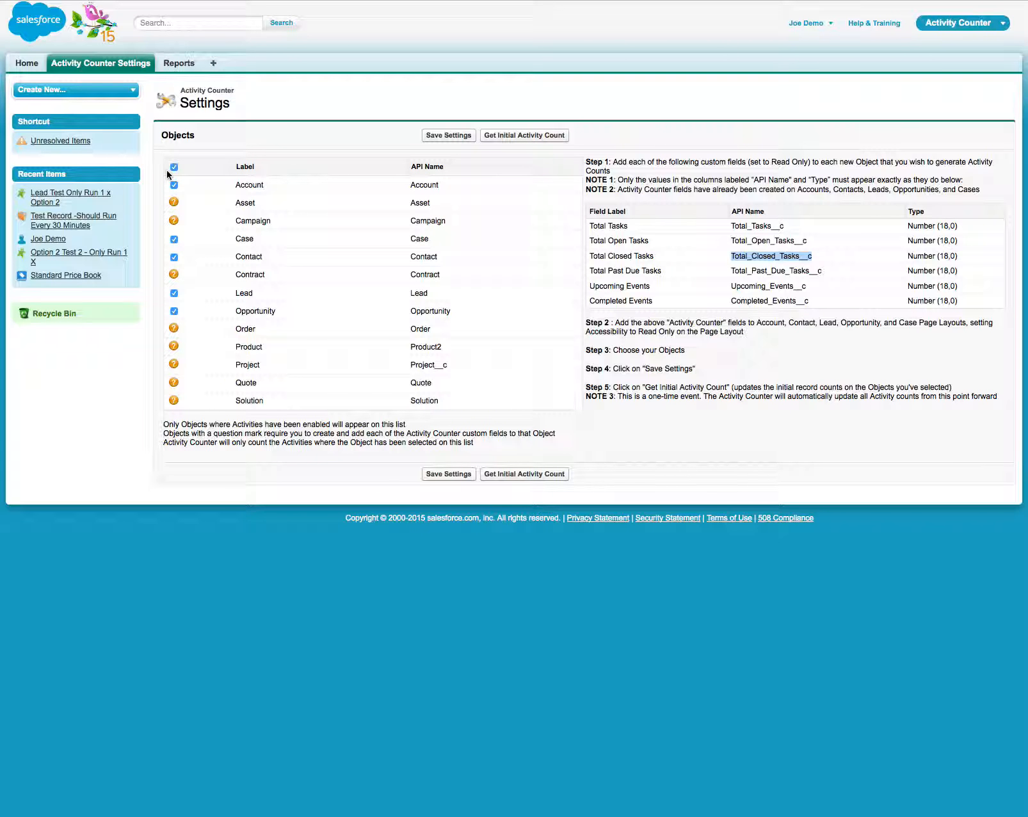
click(447, 475)
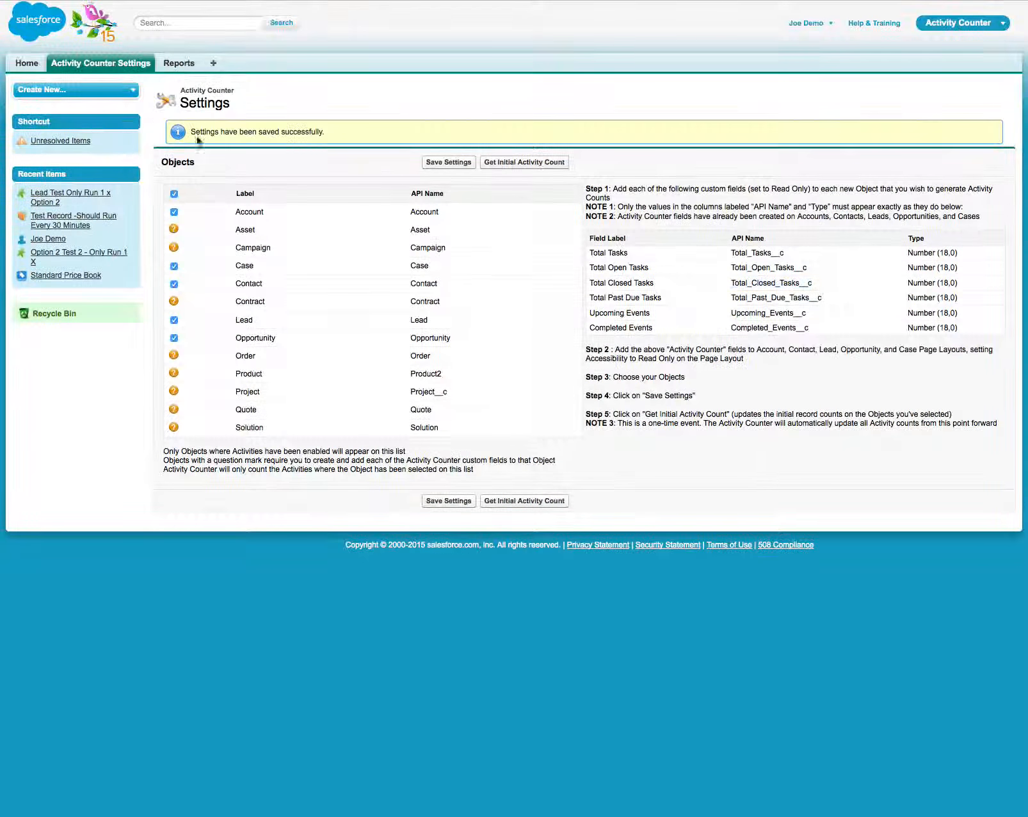
click(174, 193)
click(173, 320)
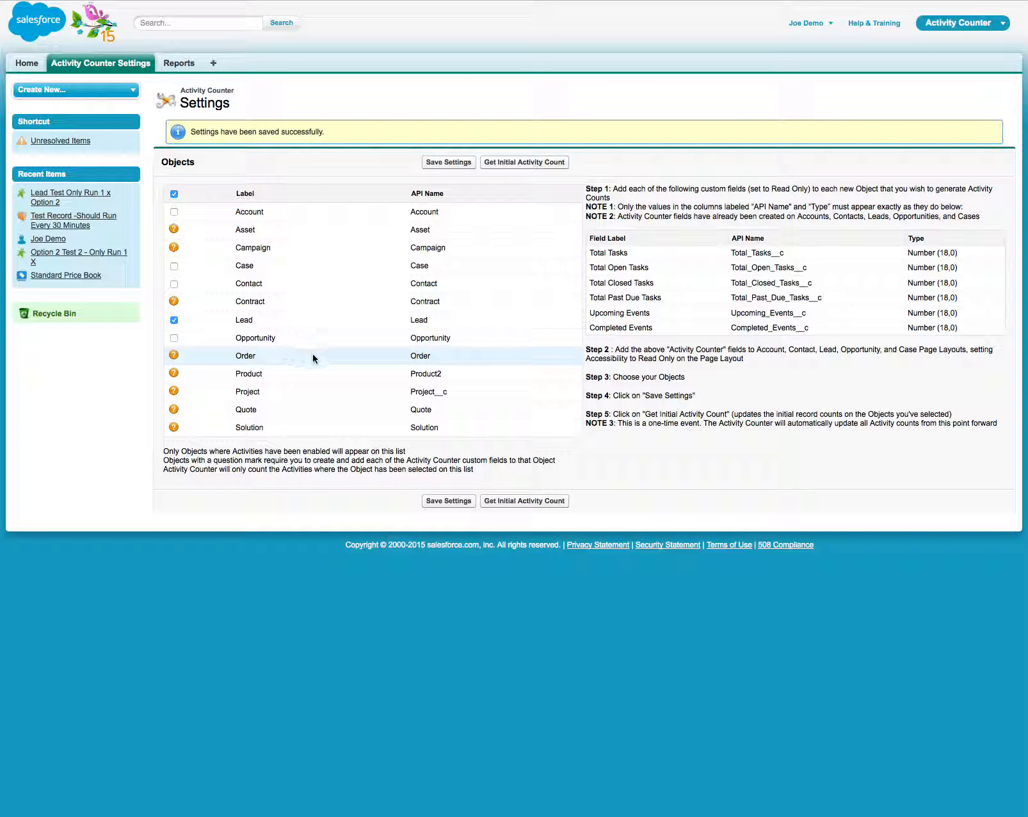
In the page layout of the lead "Lead Test Only Run 1 x Option 2", add the four Total task fields to Activity Counts, Total Open Tasks first
click(214, 64)
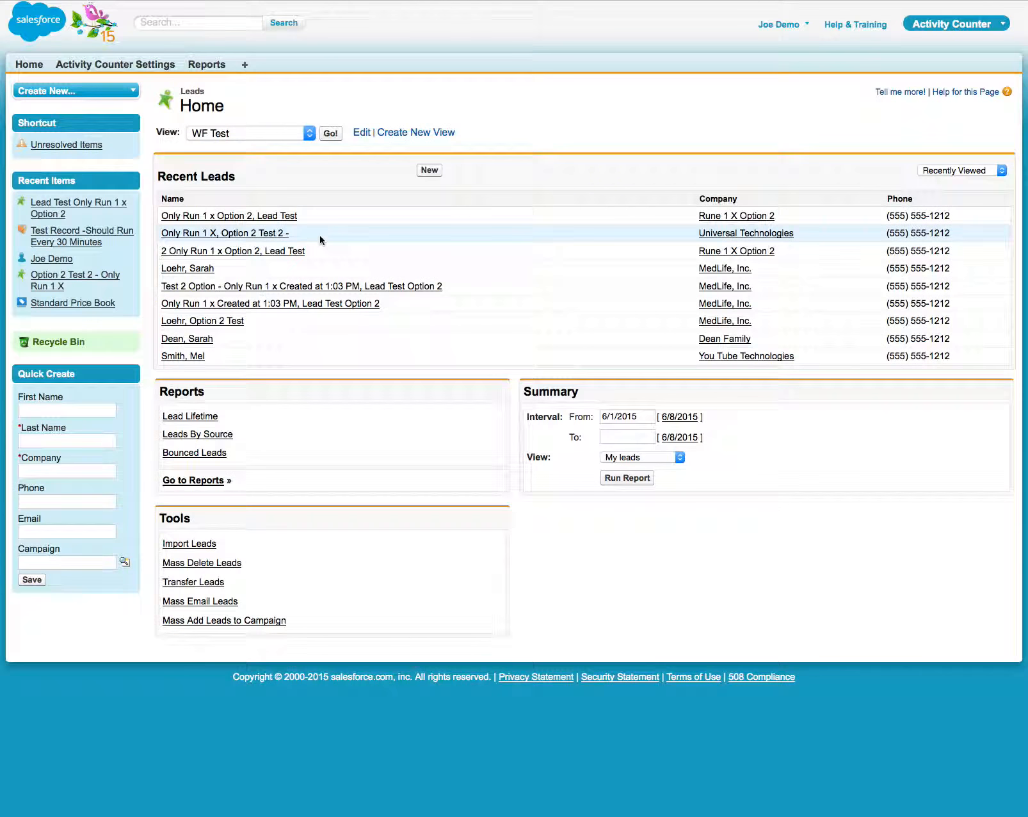
click(224, 216)
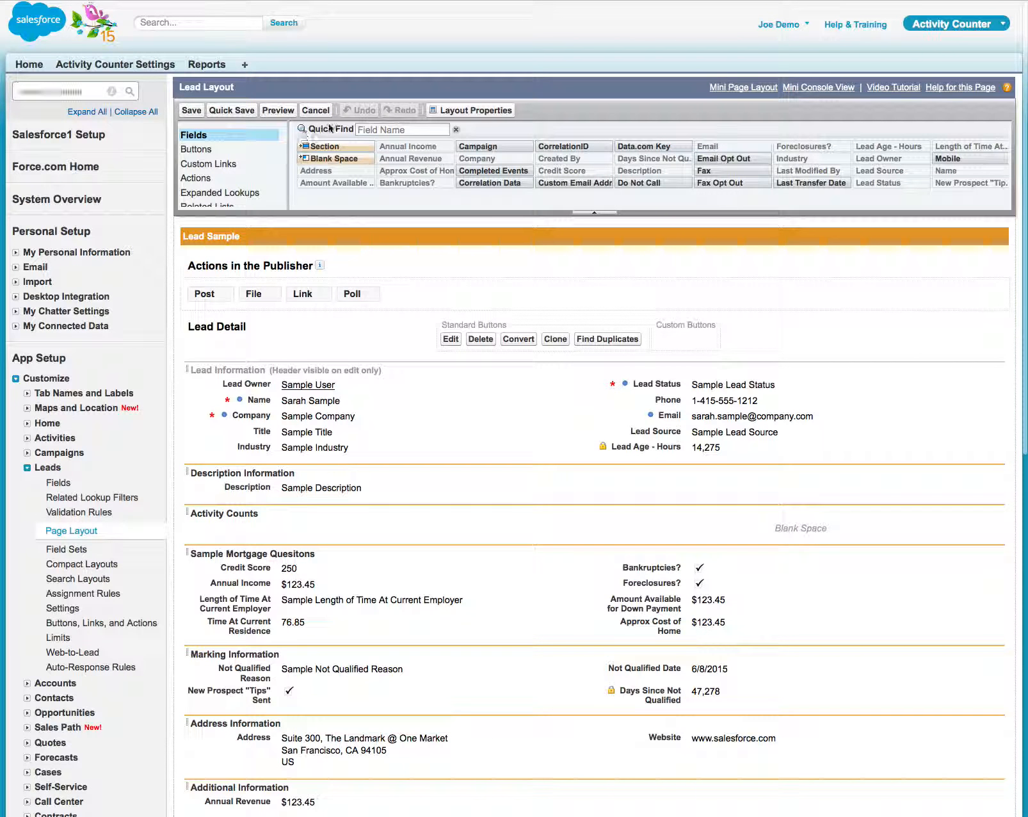
click(384, 129)
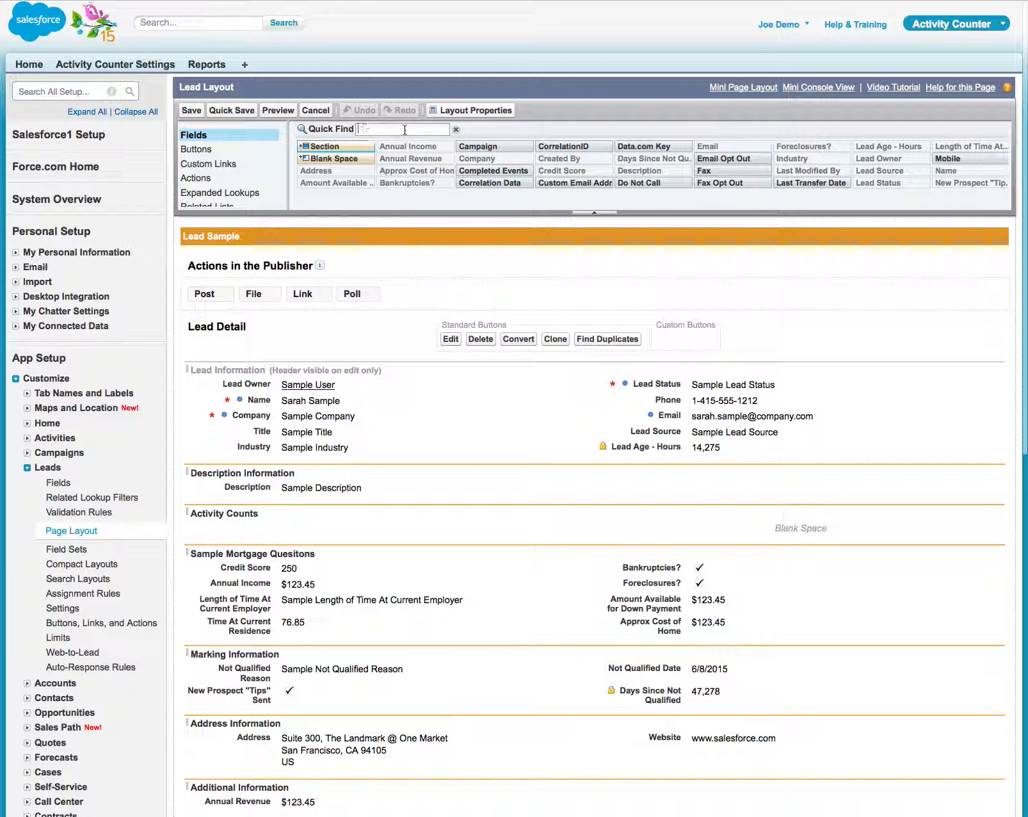
text(total)
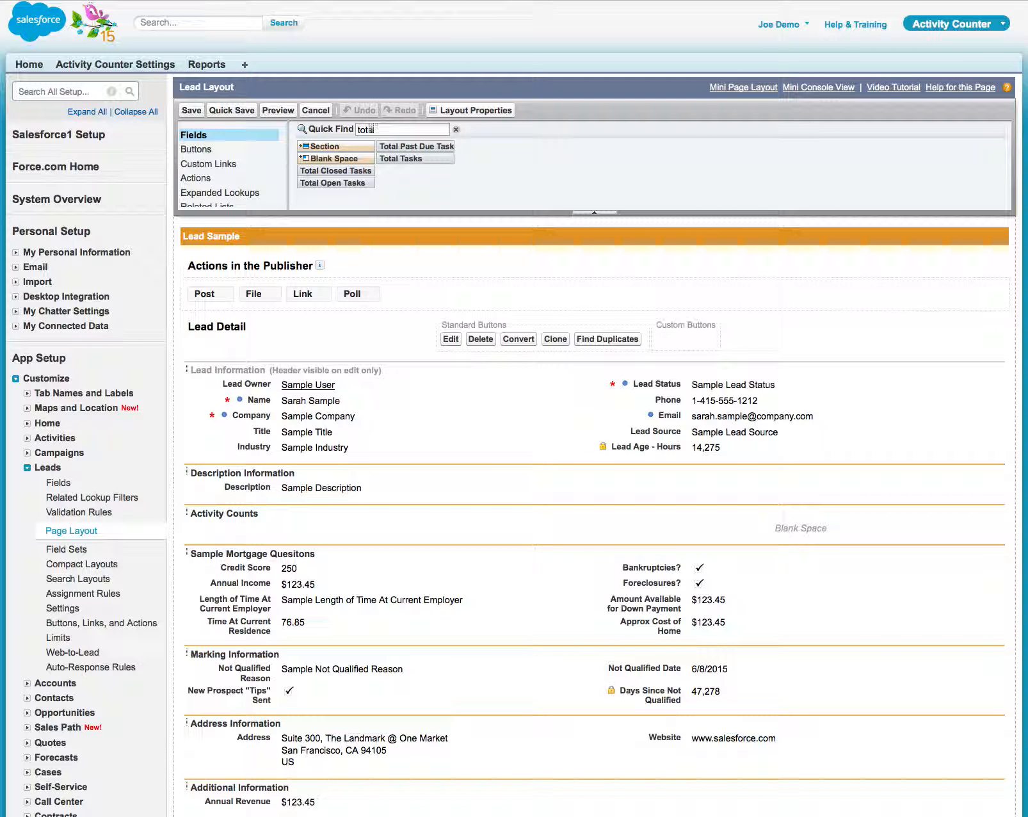
click(358, 171)
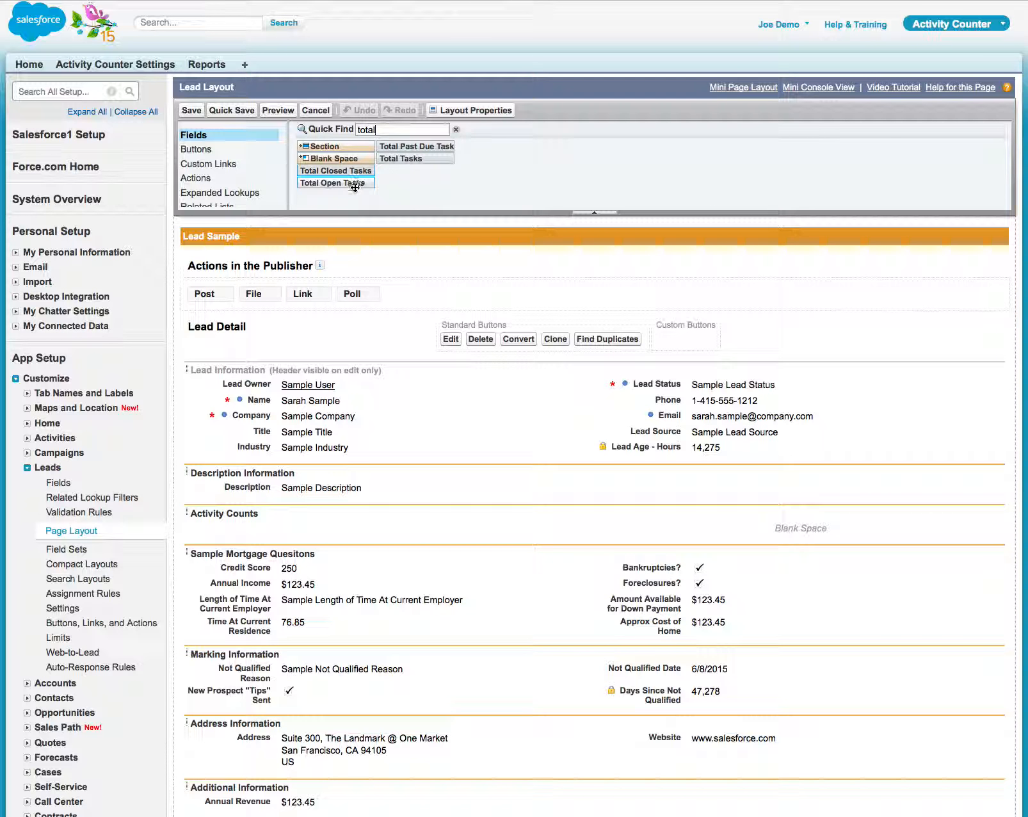
shift+click(414, 160)
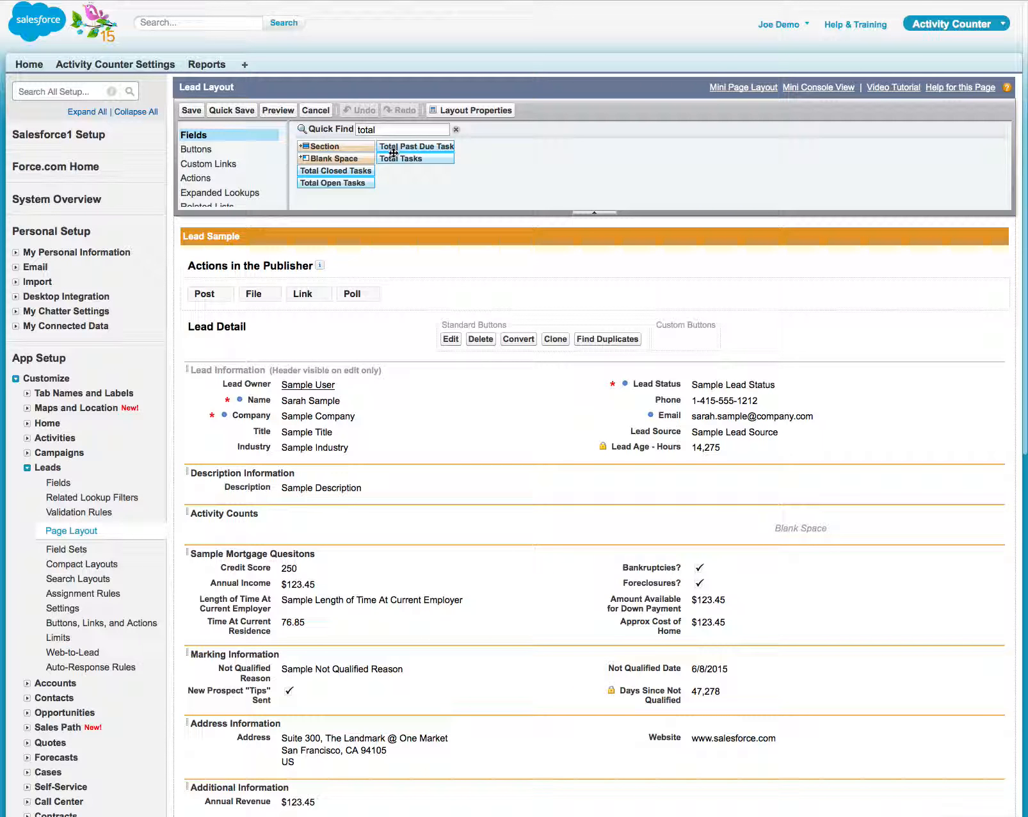
drag(388, 157, 337, 522)
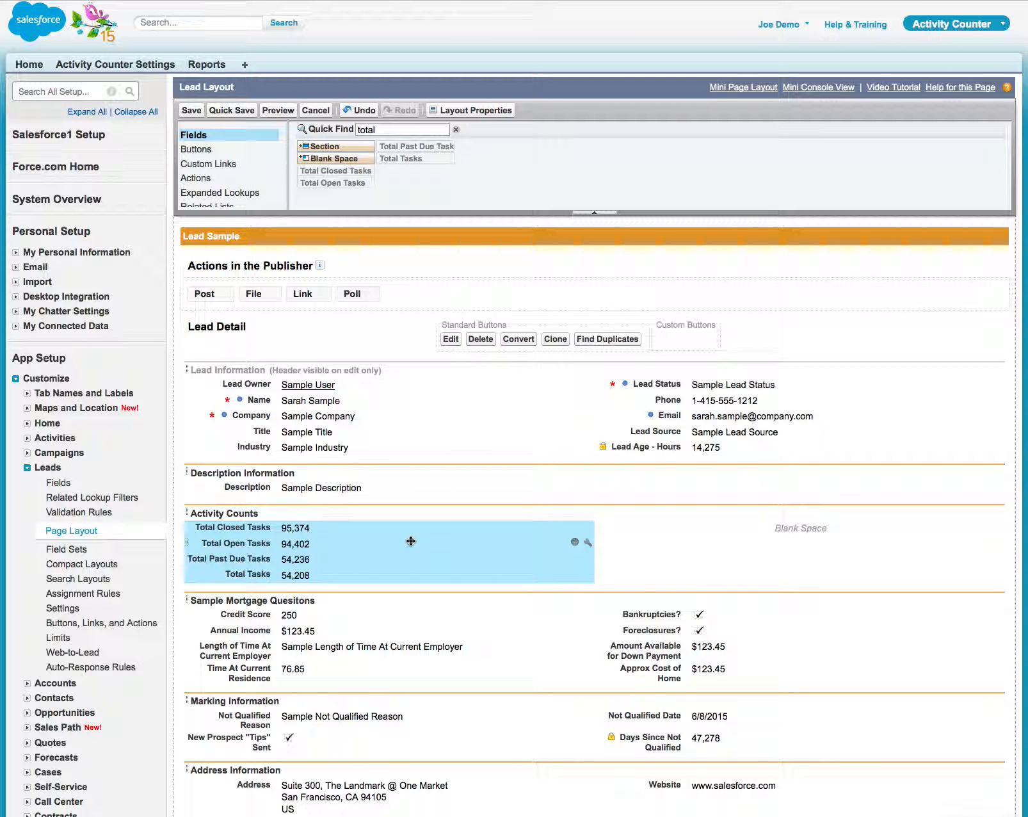
drag(268, 546, 268, 526)
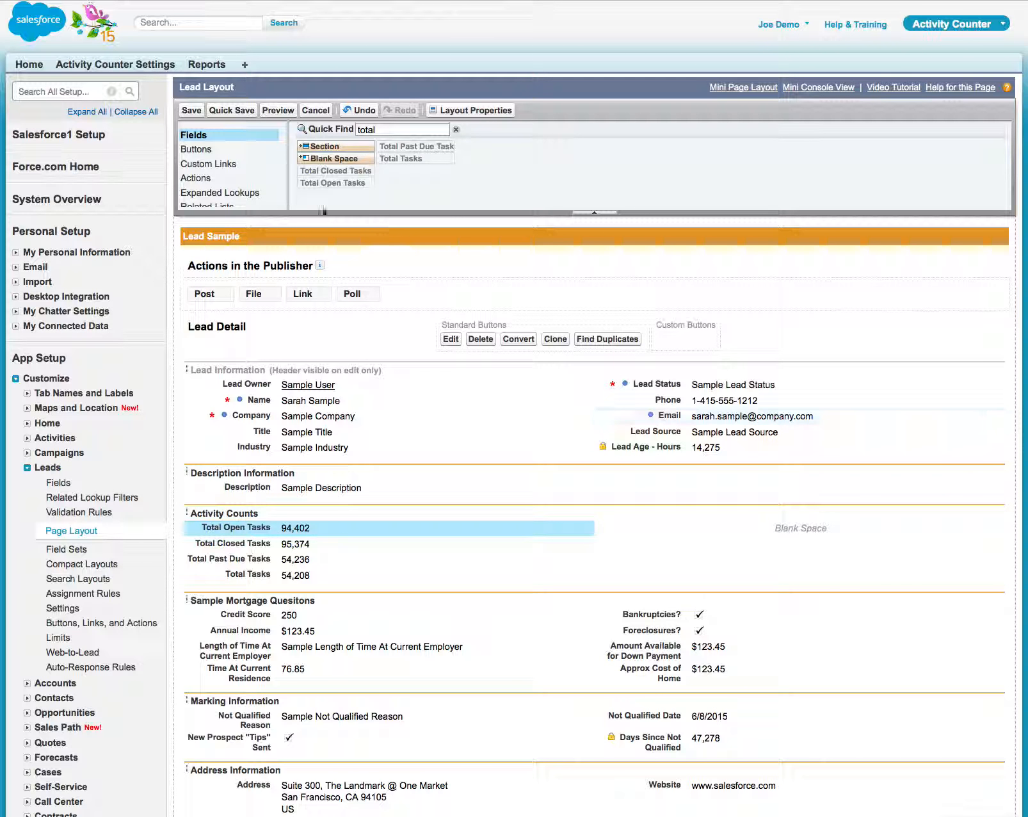
Find the events fields, add Upcoming Events and Completed Events to the right column of Activity Counts, and save the lead layout
drag(378, 130, 301, 124)
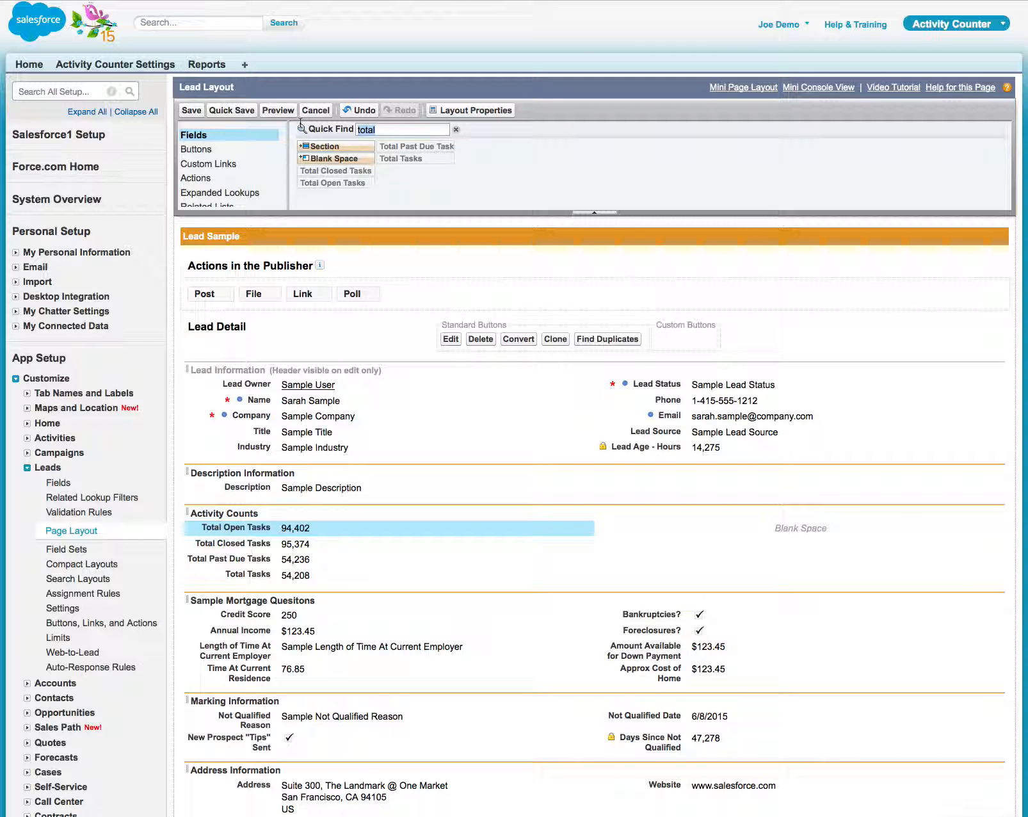
text(event)
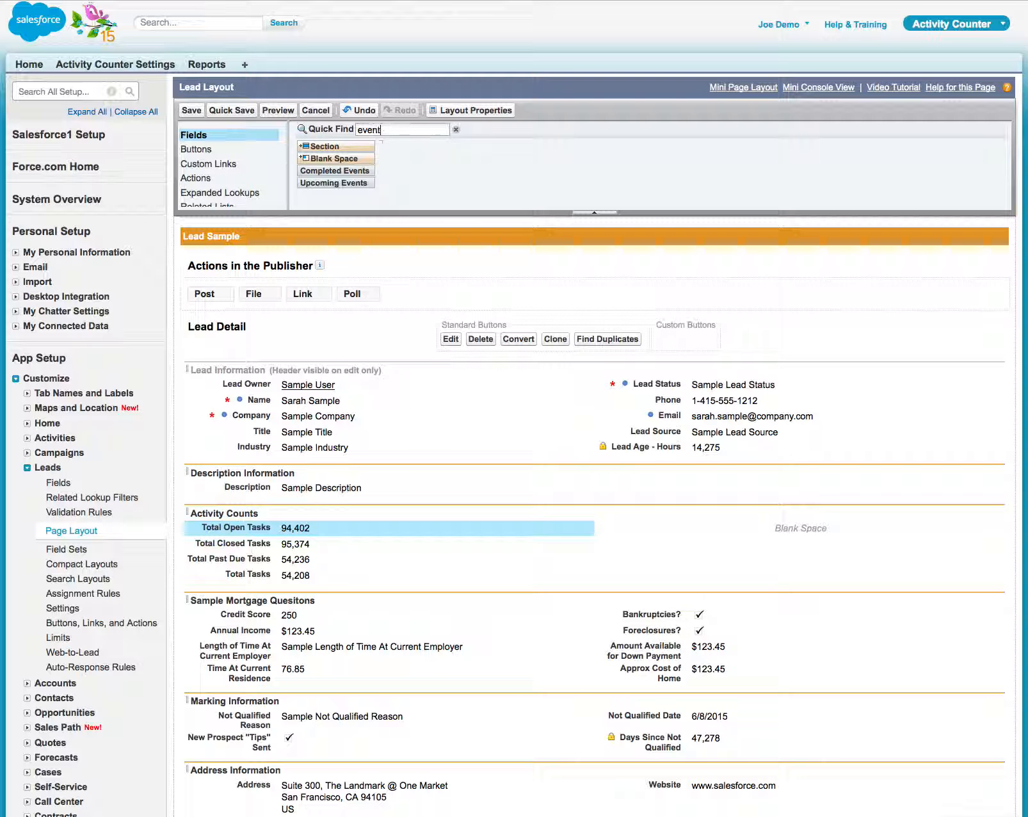
text(s)
click(339, 171)
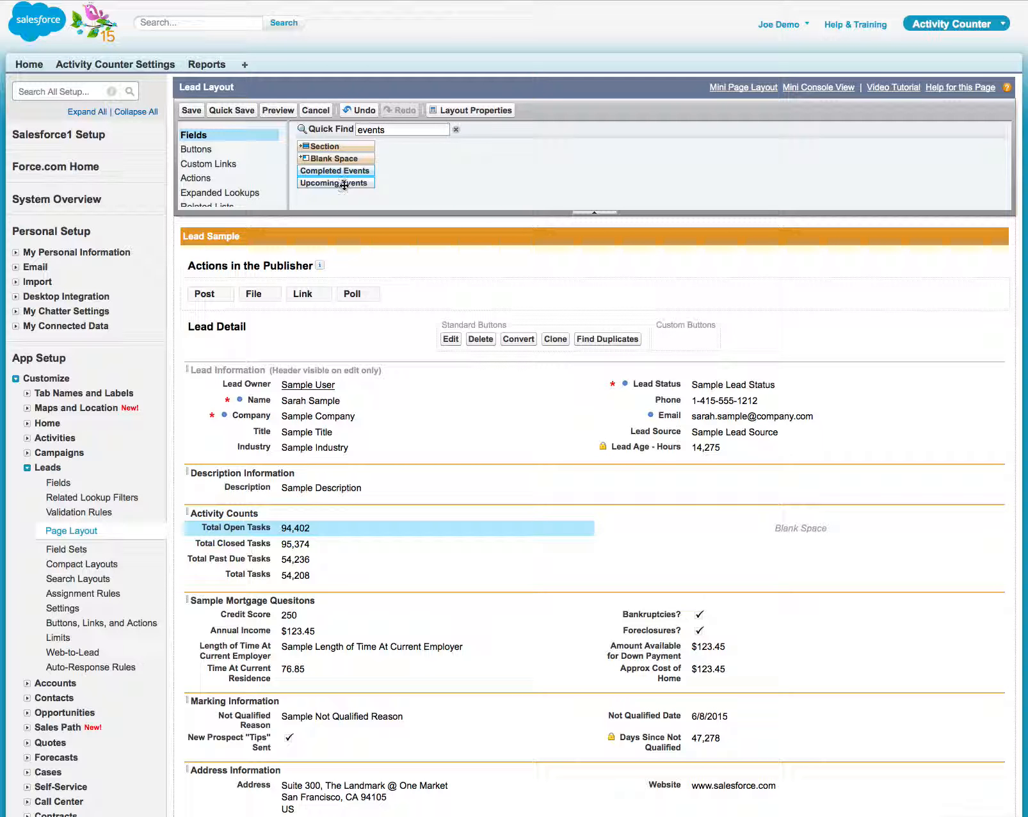
drag(343, 183, 716, 544)
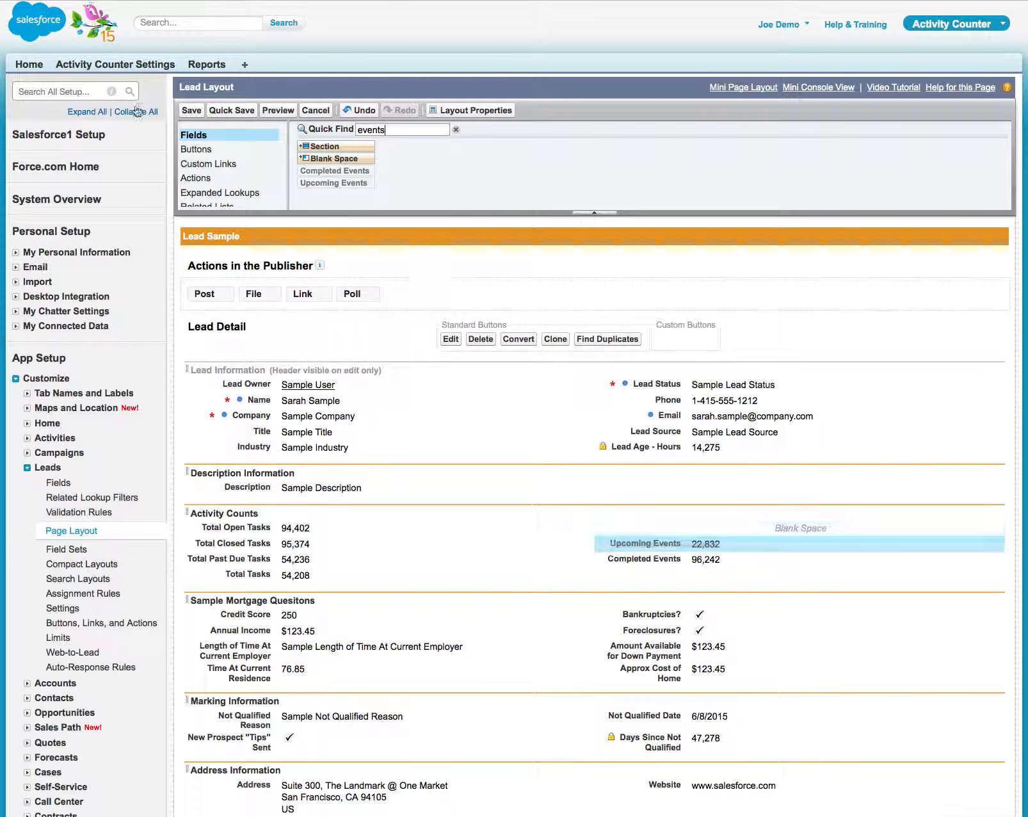
click(191, 110)
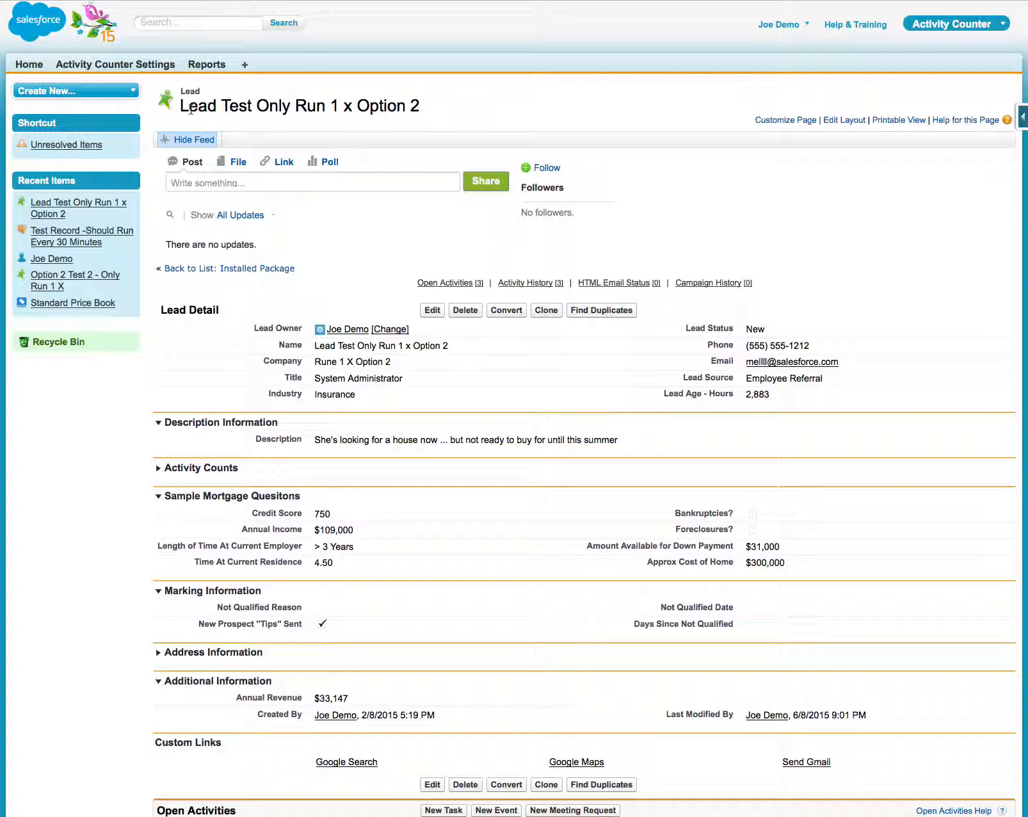
Return to the Activity Counter Settings and get the initial activity count for the Lead object
click(95, 63)
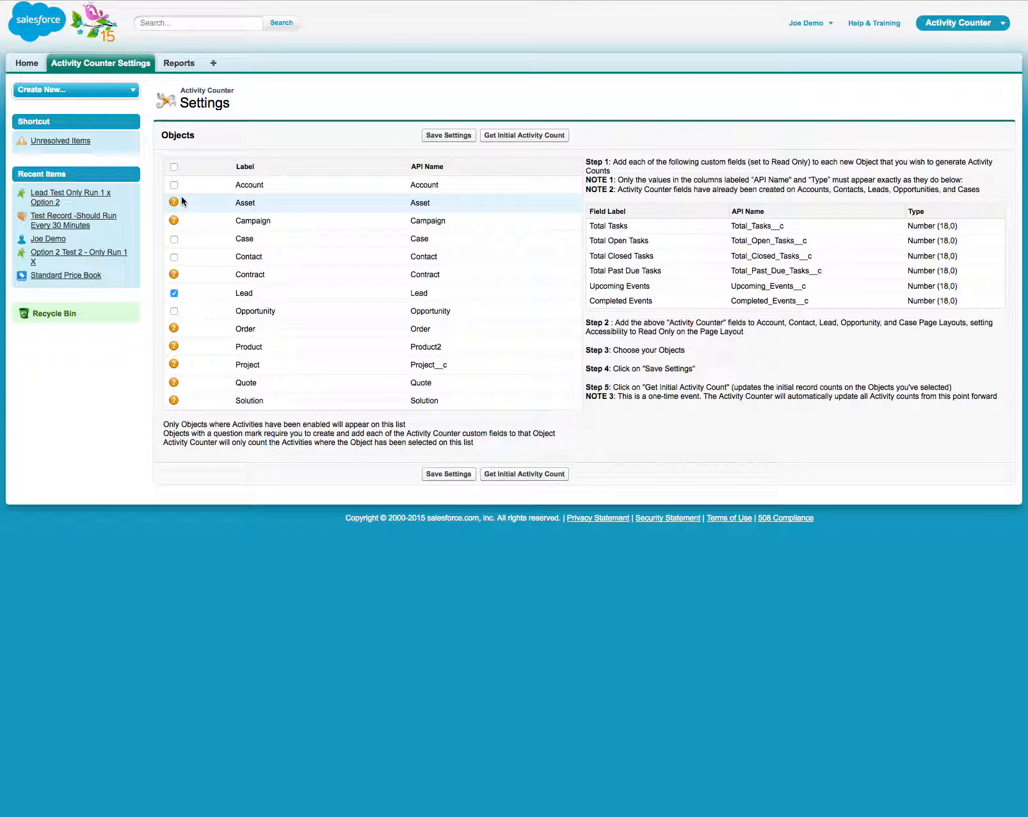
click(516, 479)
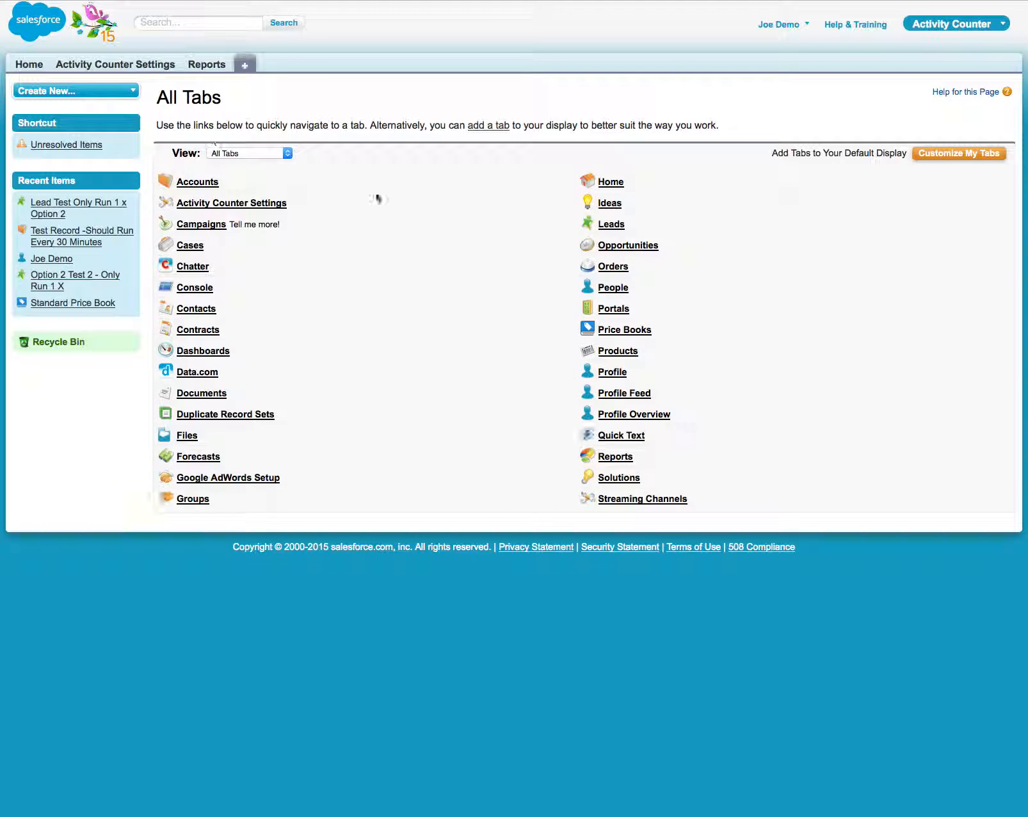
Check the Activity Counts on the lead "Lead Test Only Run 1 x Option 2" and close its First Meeting task as Completed
click(611, 224)
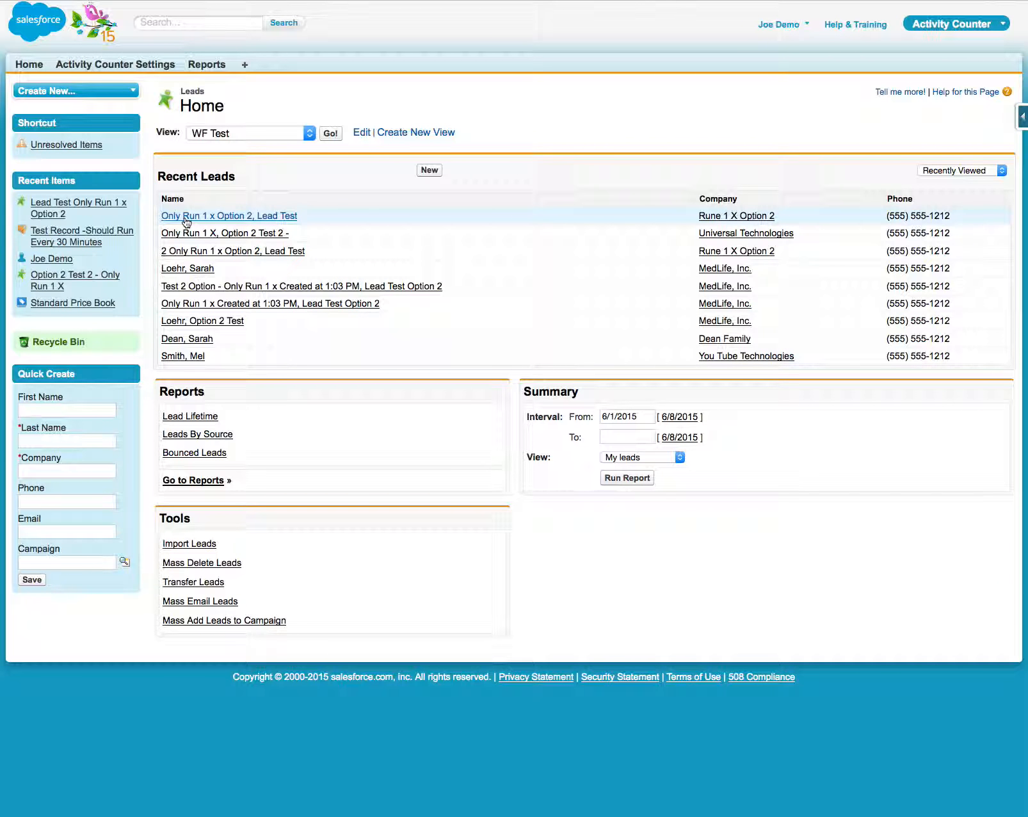
click(187, 218)
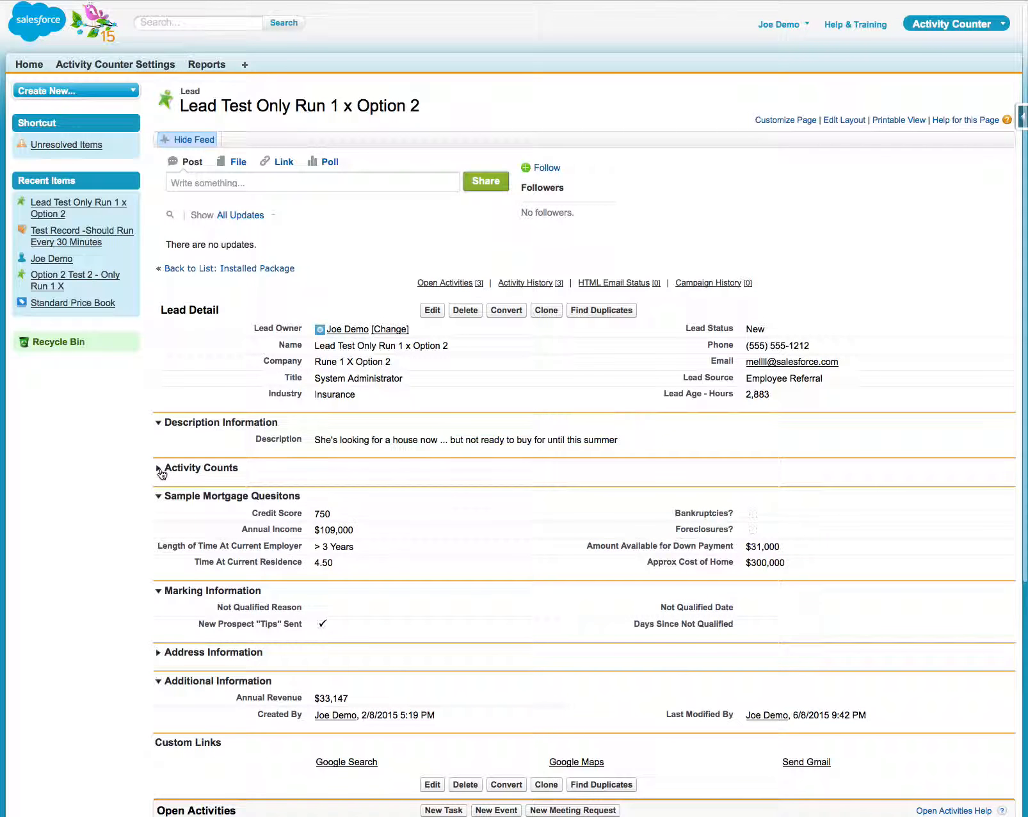
click(161, 468)
scroll(448, 518, down, 2)
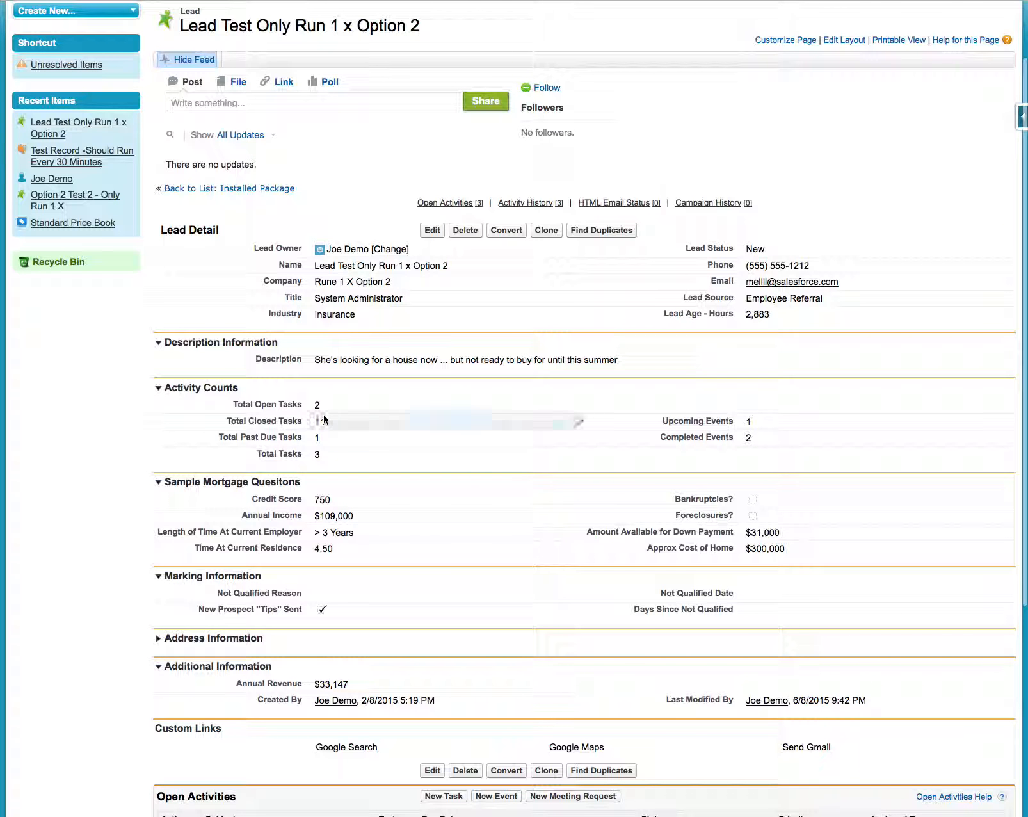
scroll(588, 444, down, 4)
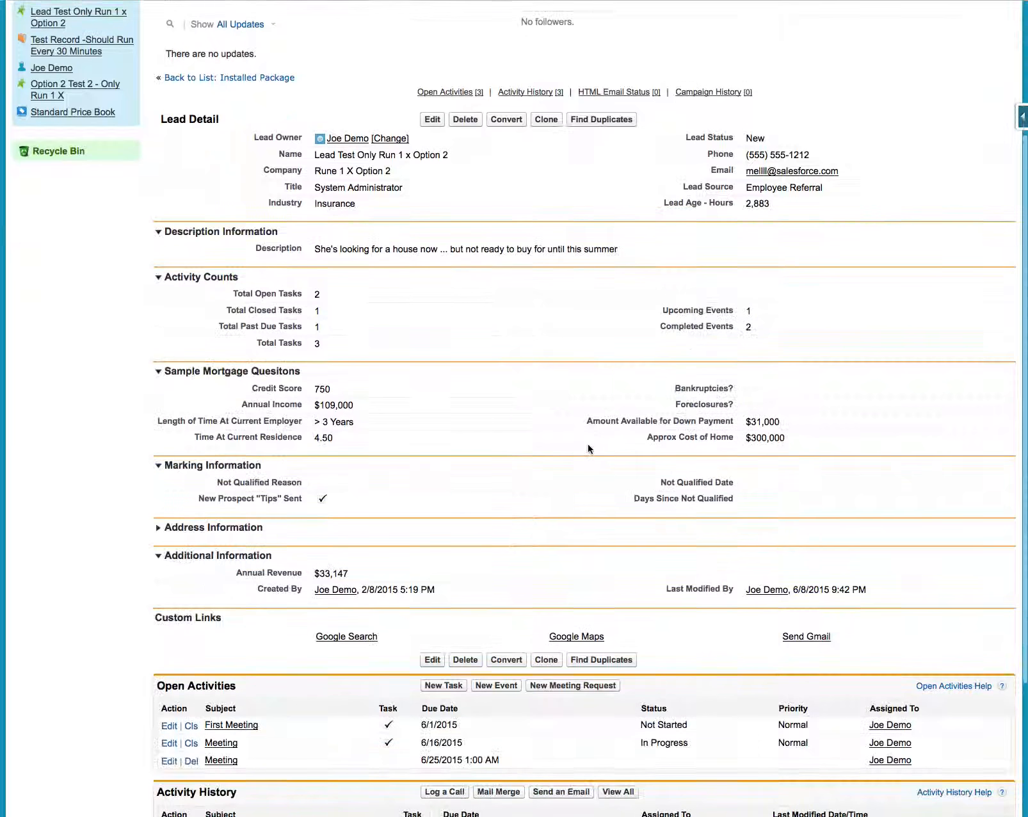
scroll(394, 306, up, 1)
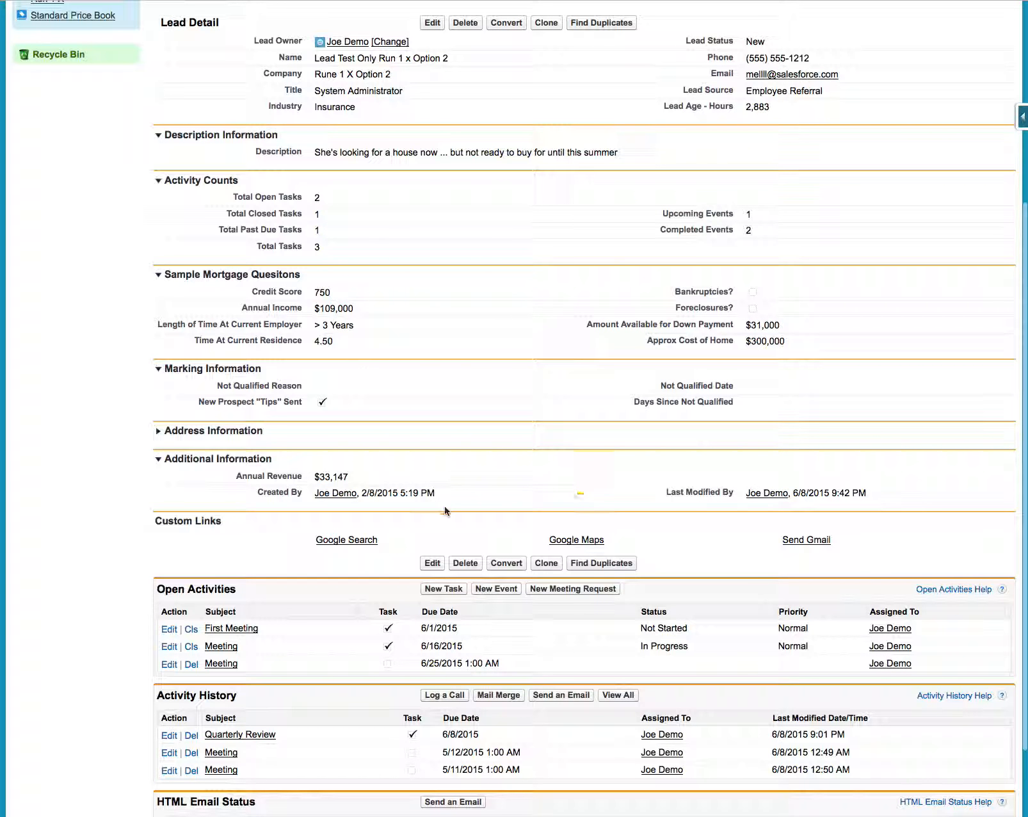
scroll(444, 506, down, 2)
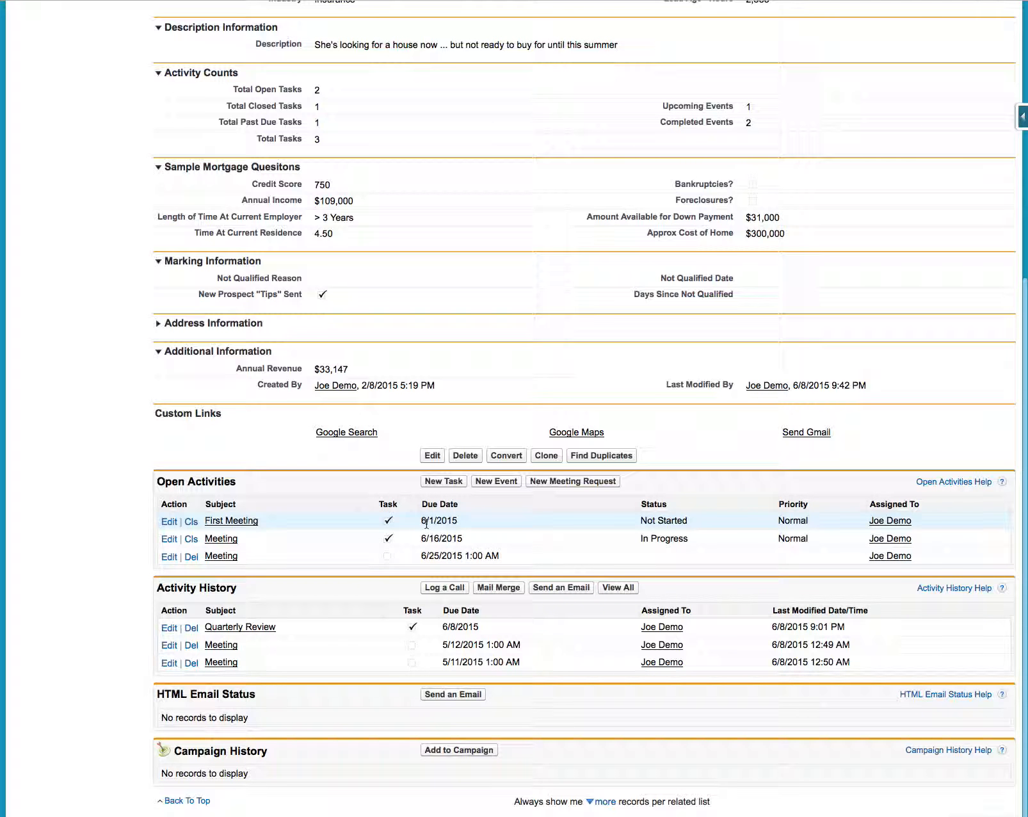
click(195, 523)
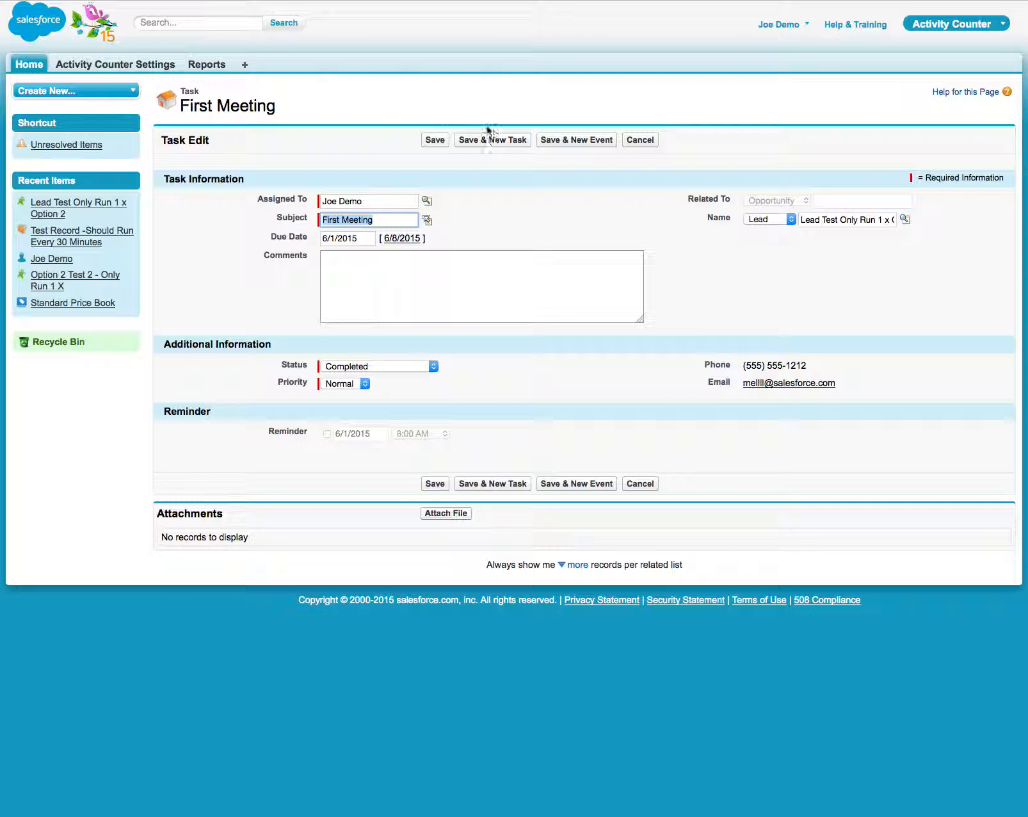
click(432, 143)
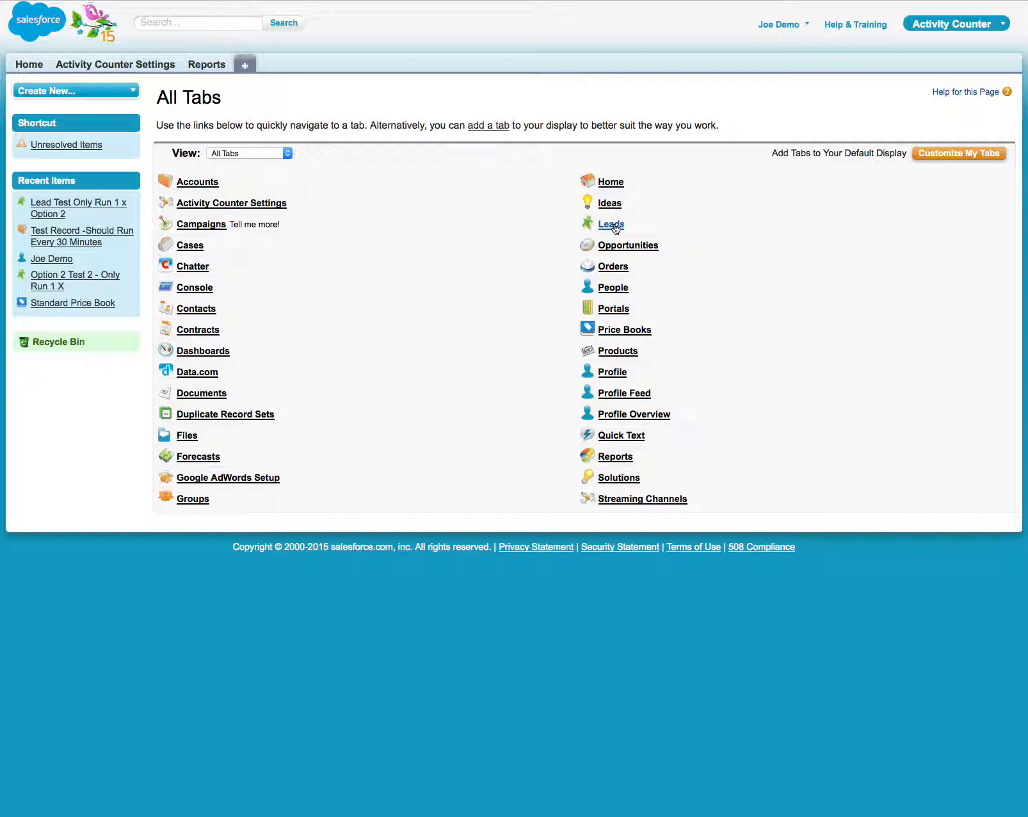
Create a new lead list view named My Past Due Tasks with the unique name My_Past_Due_Tasks
click(611, 224)
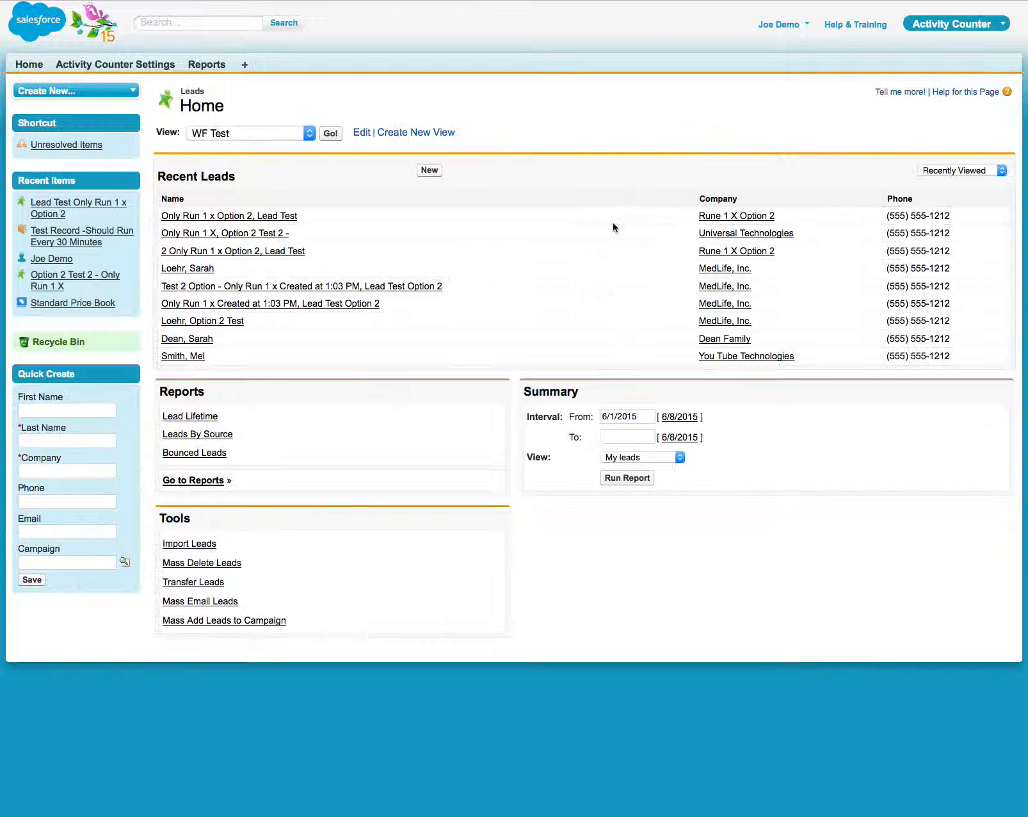
click(308, 135)
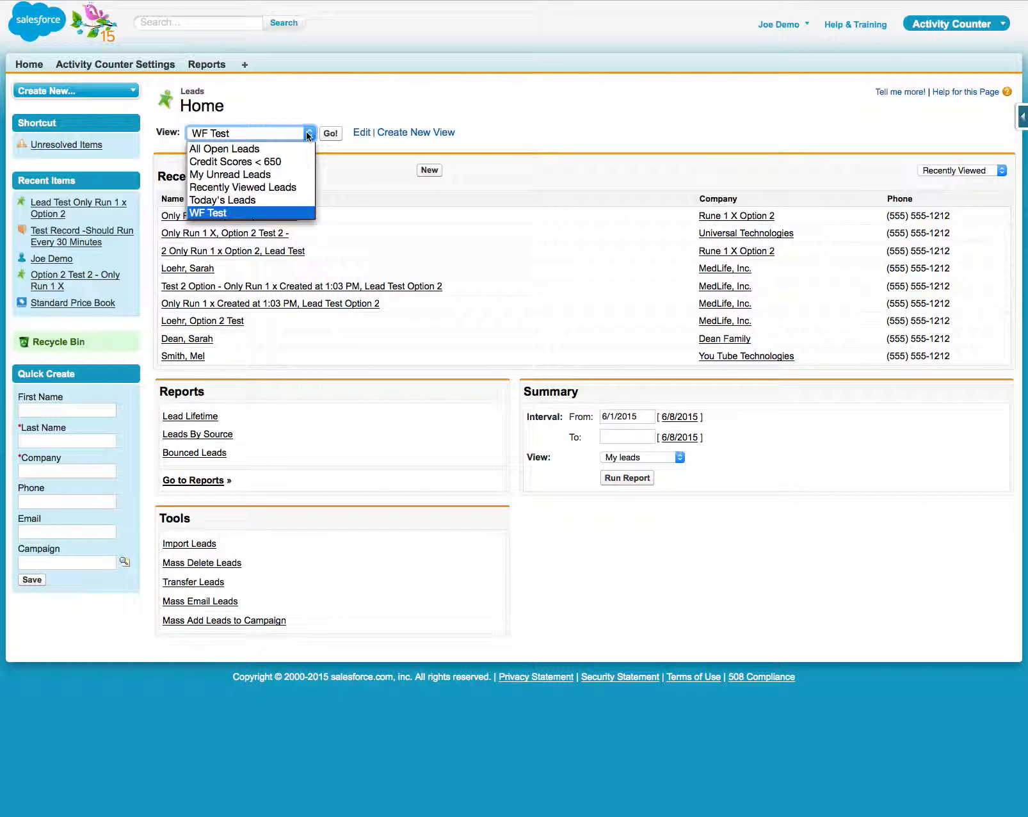
click(390, 141)
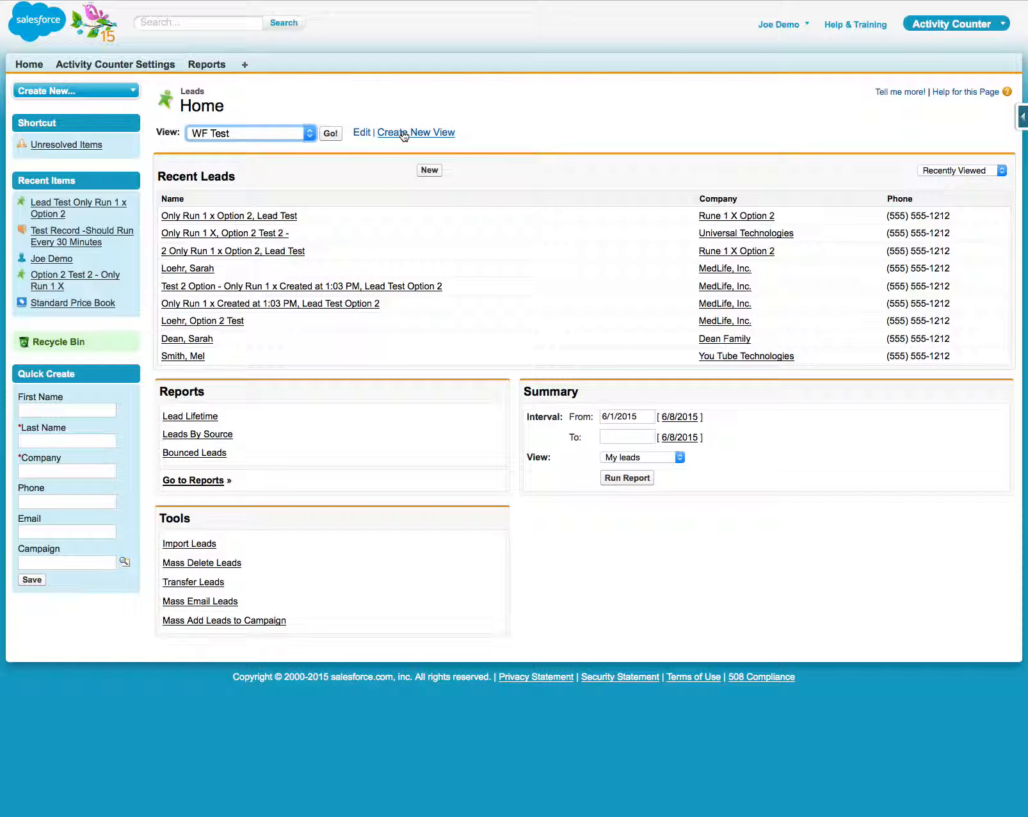
click(404, 135)
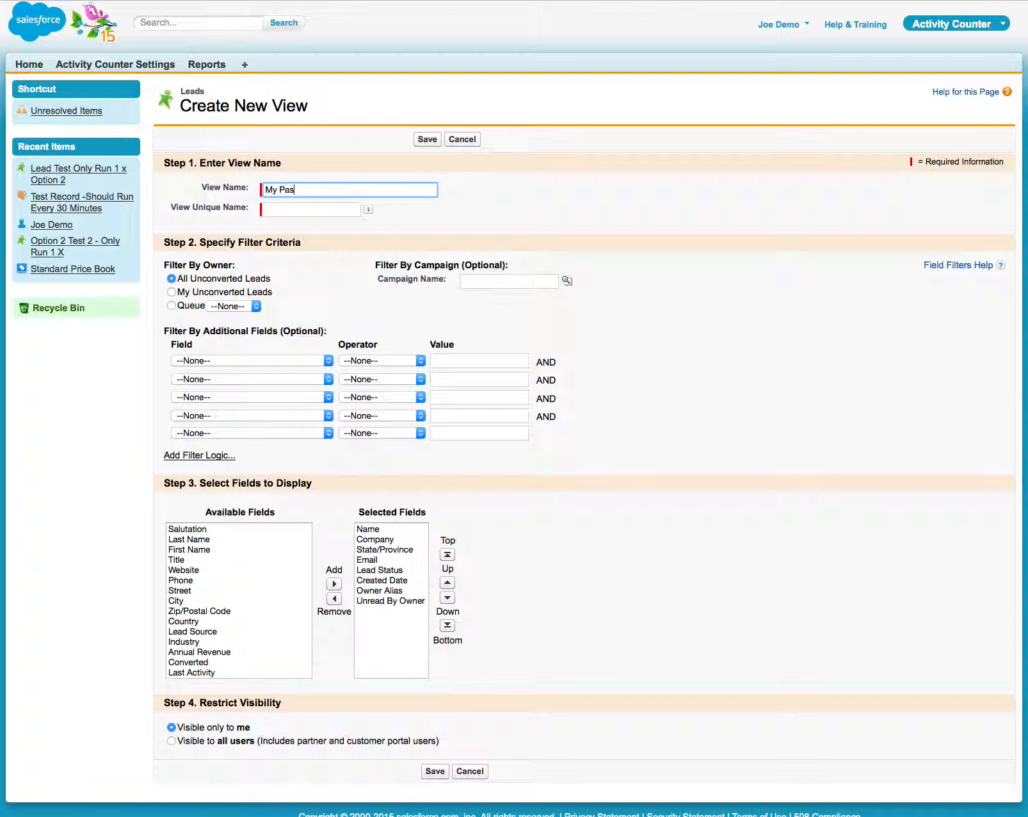
text(My Past Due Tasks)
key(Tab)
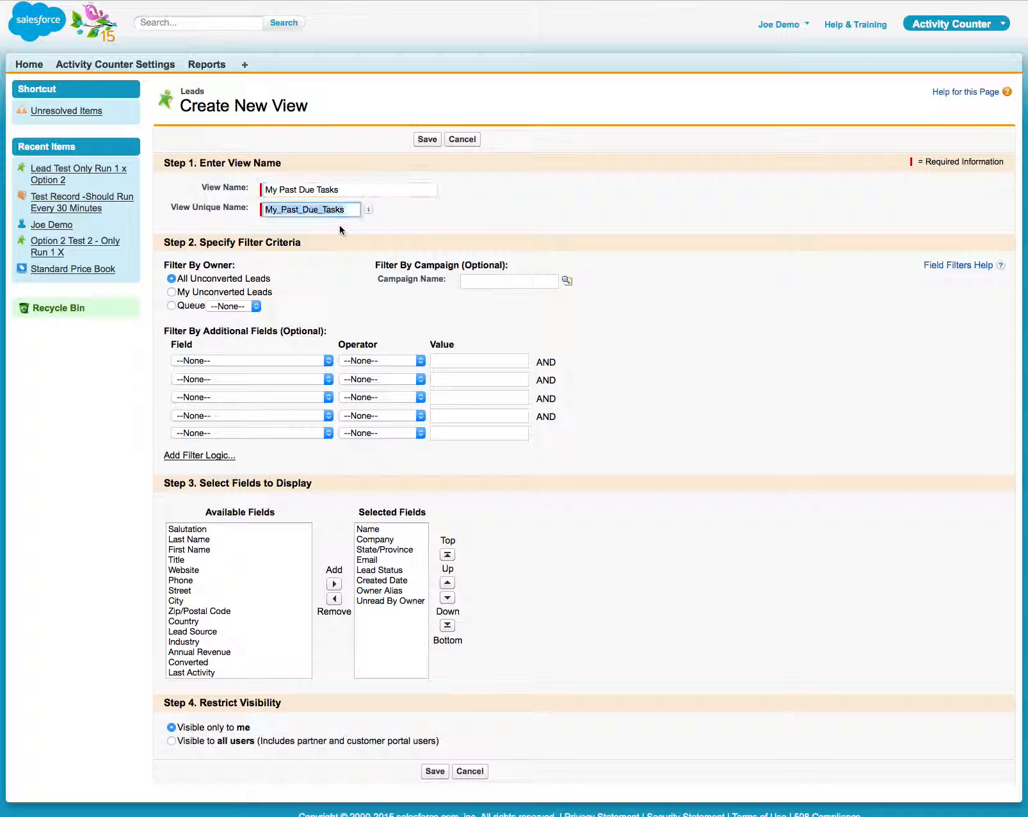
Filter the view to leads whose Total Past Due Tasks is greater than 0
click(256, 359)
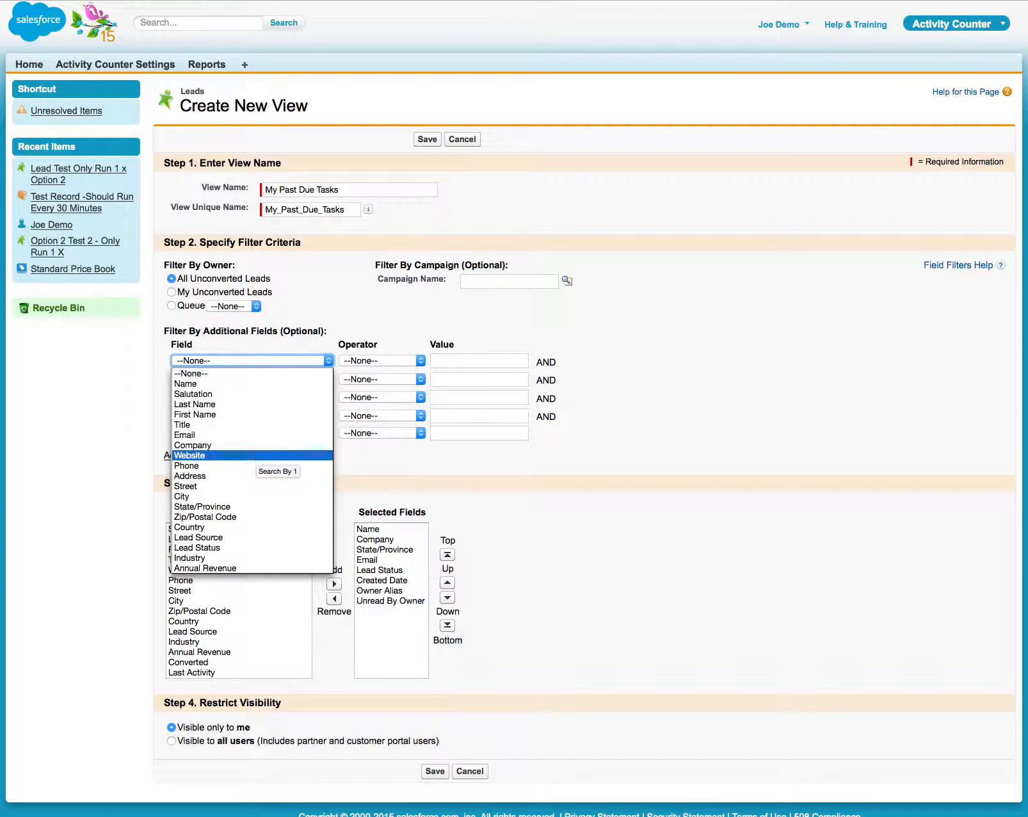
key(t)
key(t)
key(t)
key(t)
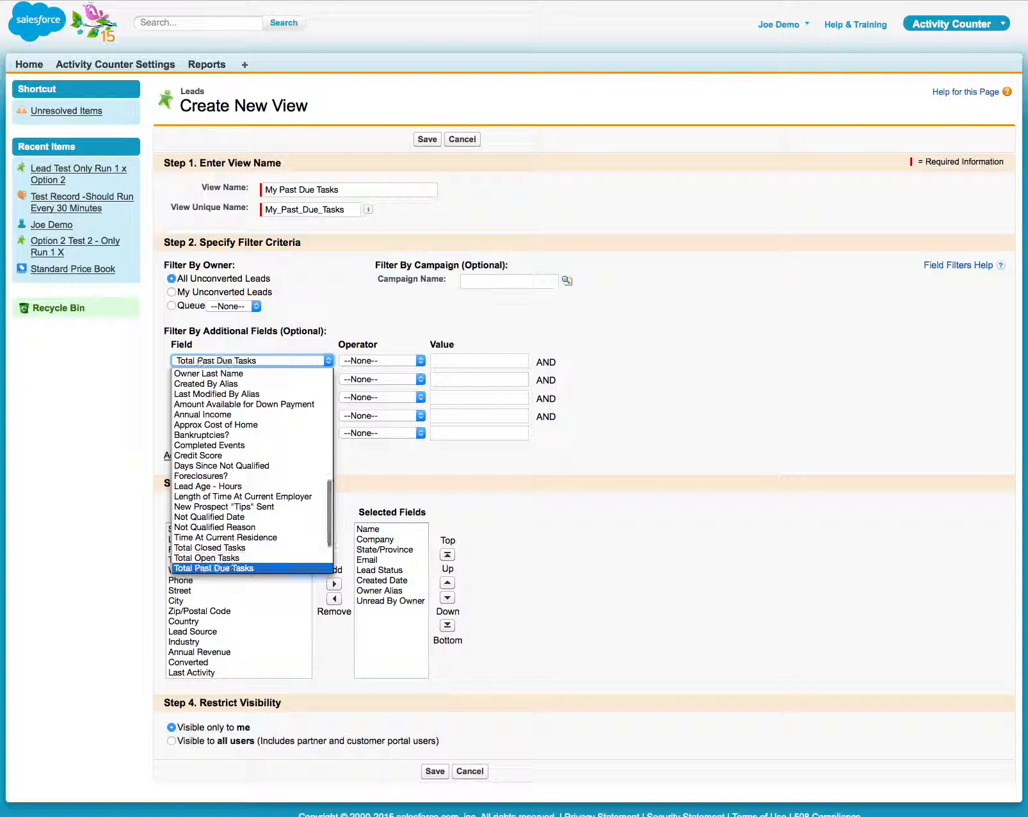
key(Return)
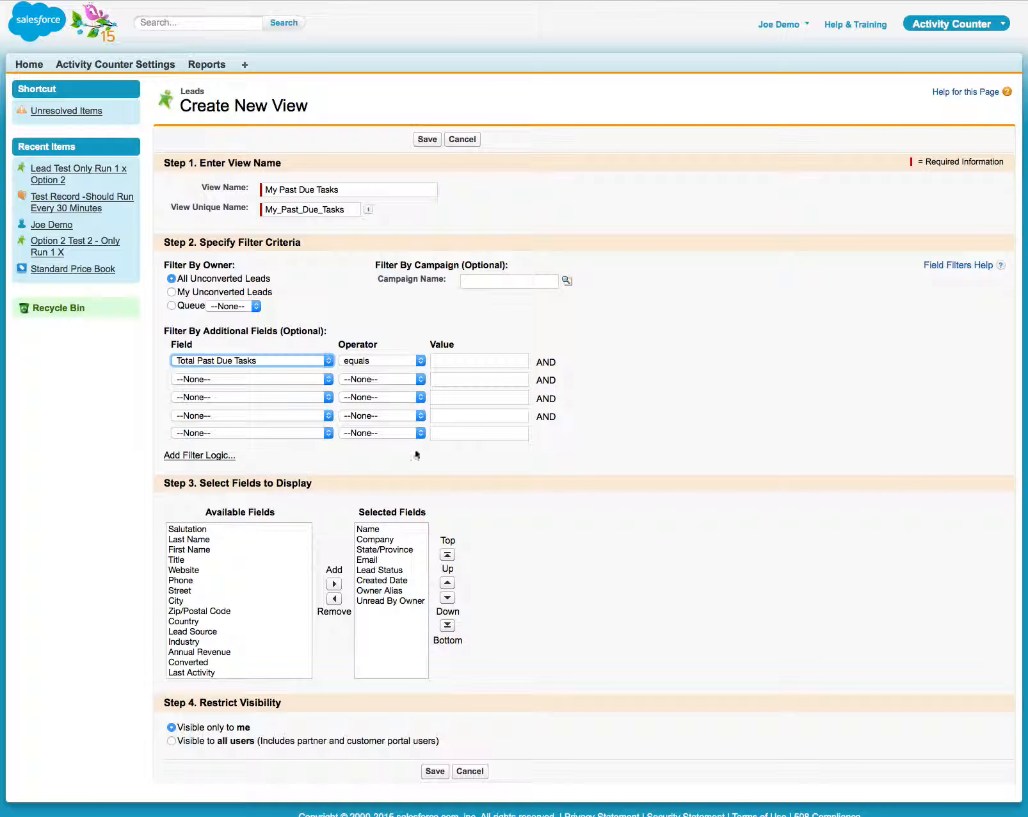
click(473, 362)
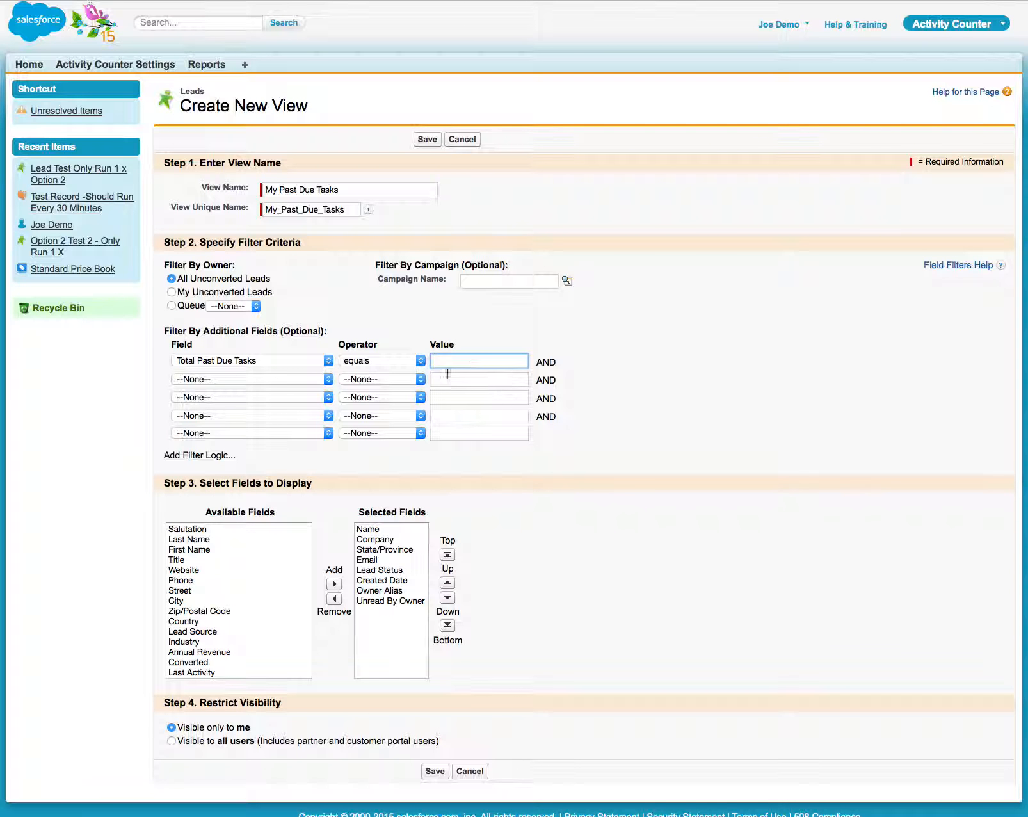
click(419, 361)
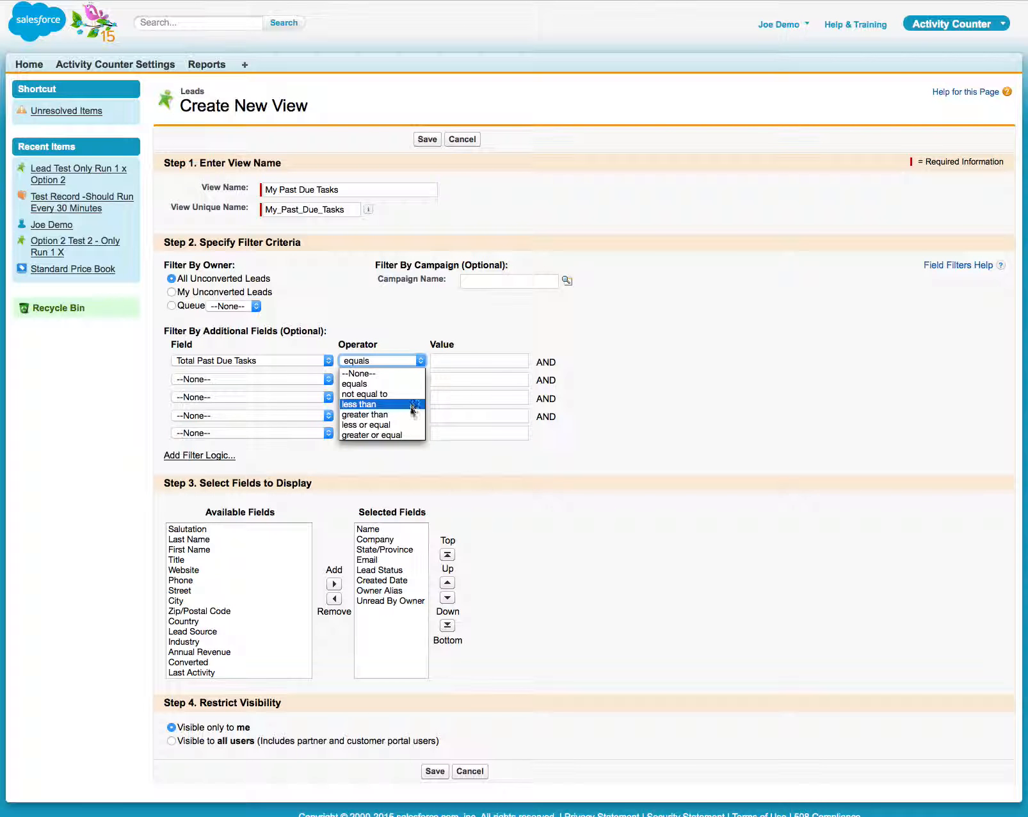
click(413, 415)
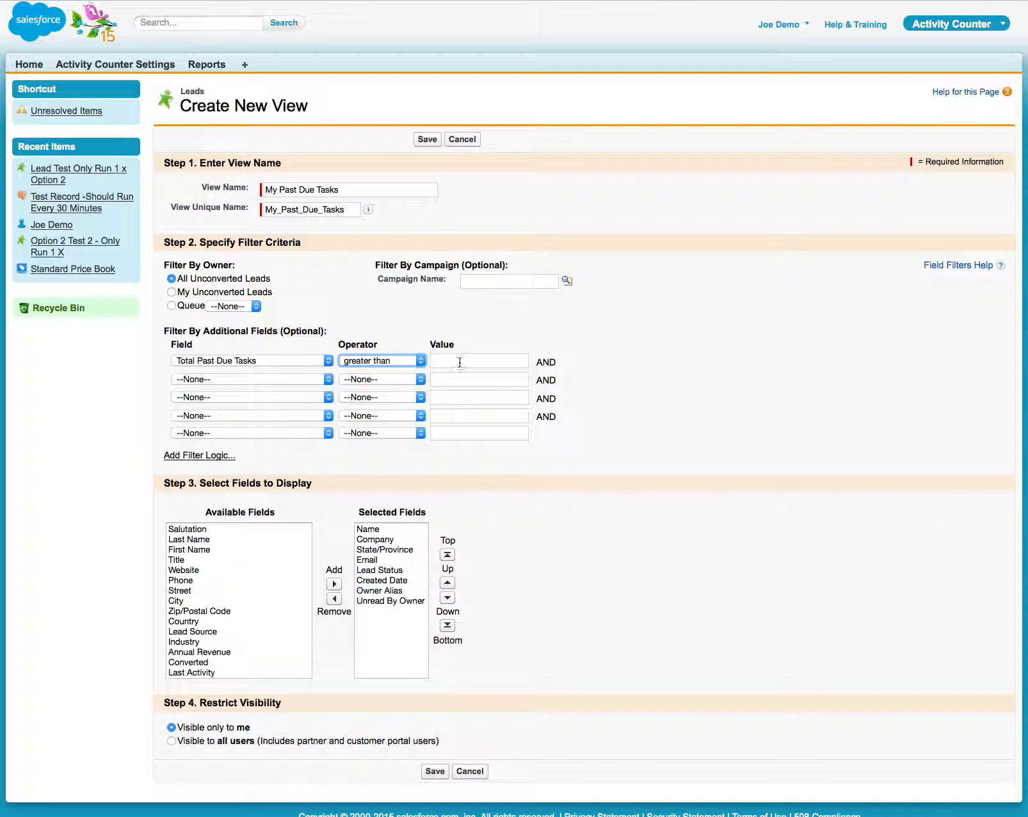
click(460, 363)
click(765, 456)
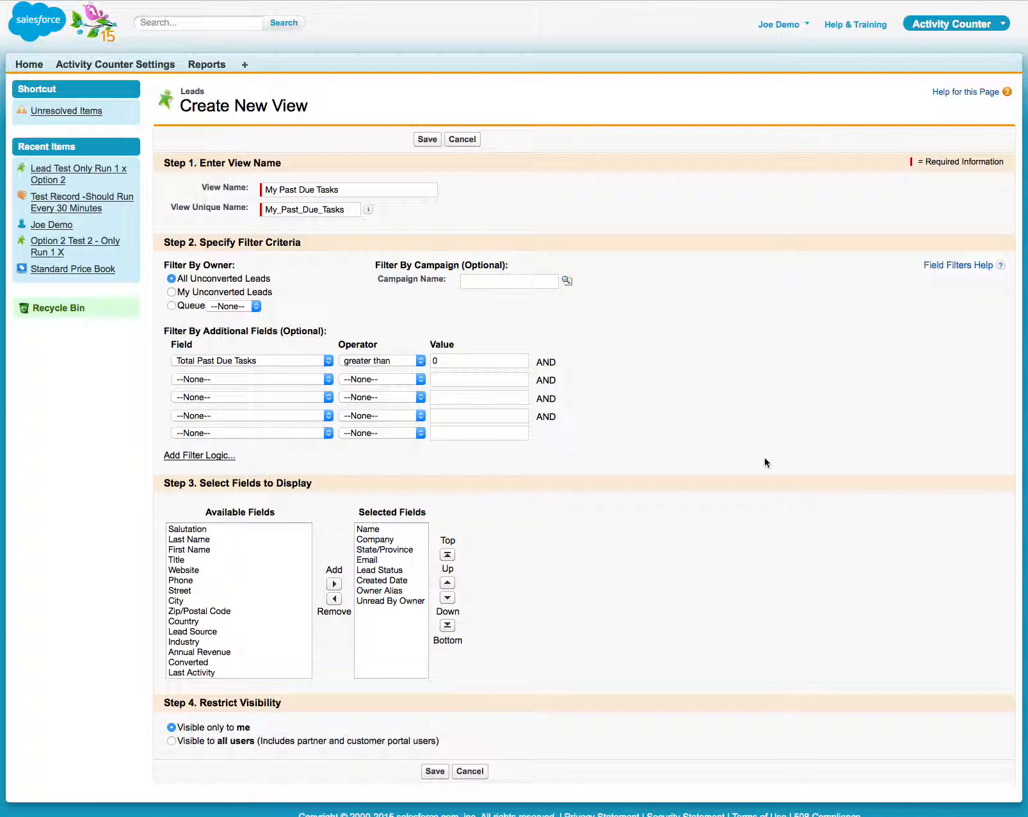
Add Total Closed Tasks, Total Open Tasks, Total Past Due Tasks and Total Tasks to the view's displayed fields
scroll(238, 593, down, 3)
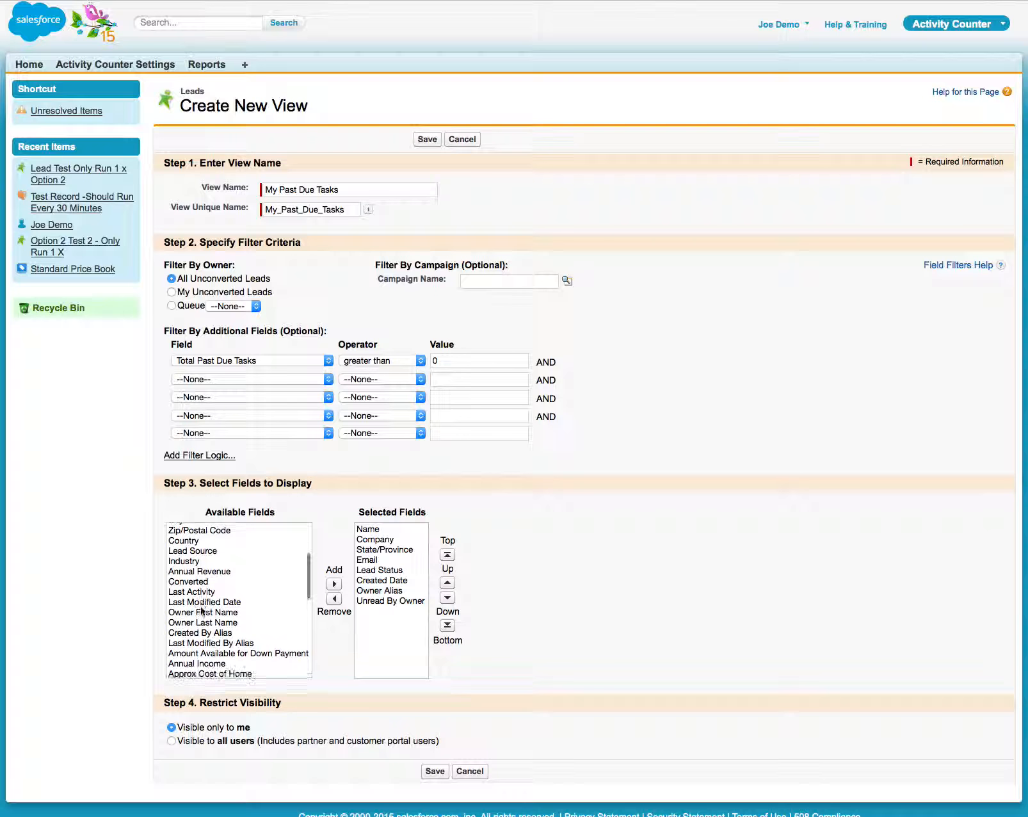
click(204, 612)
key(t)
key(o)
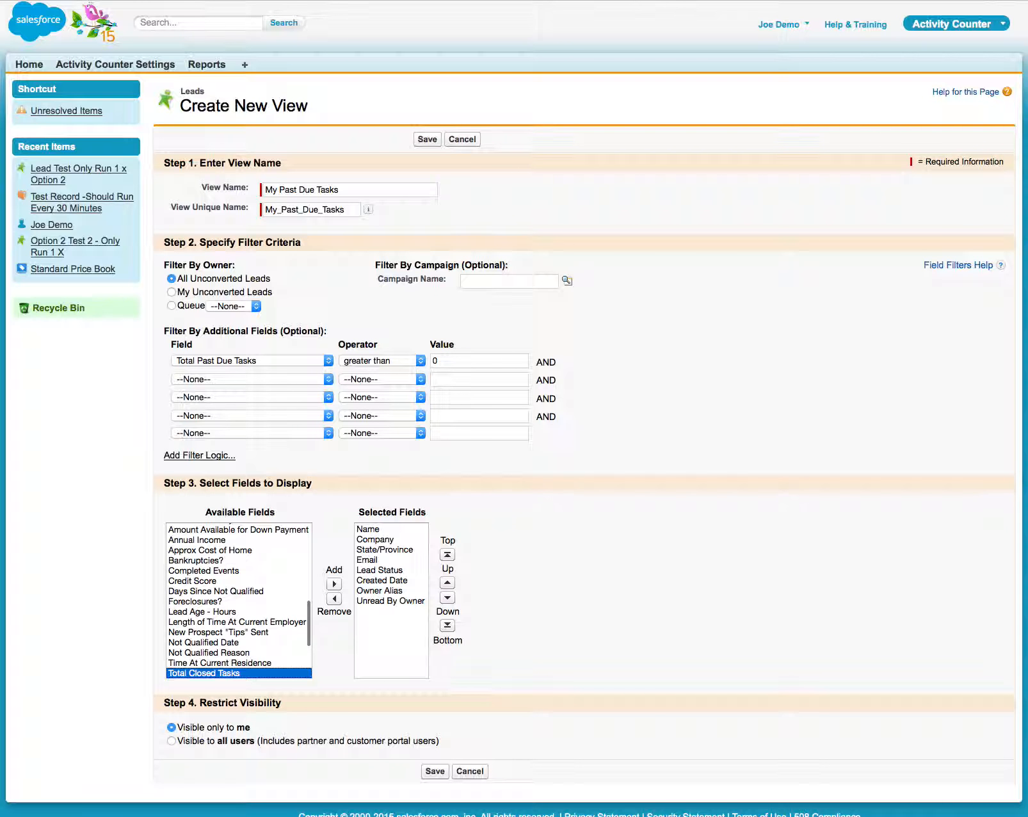
scroll(260, 669, down, 3)
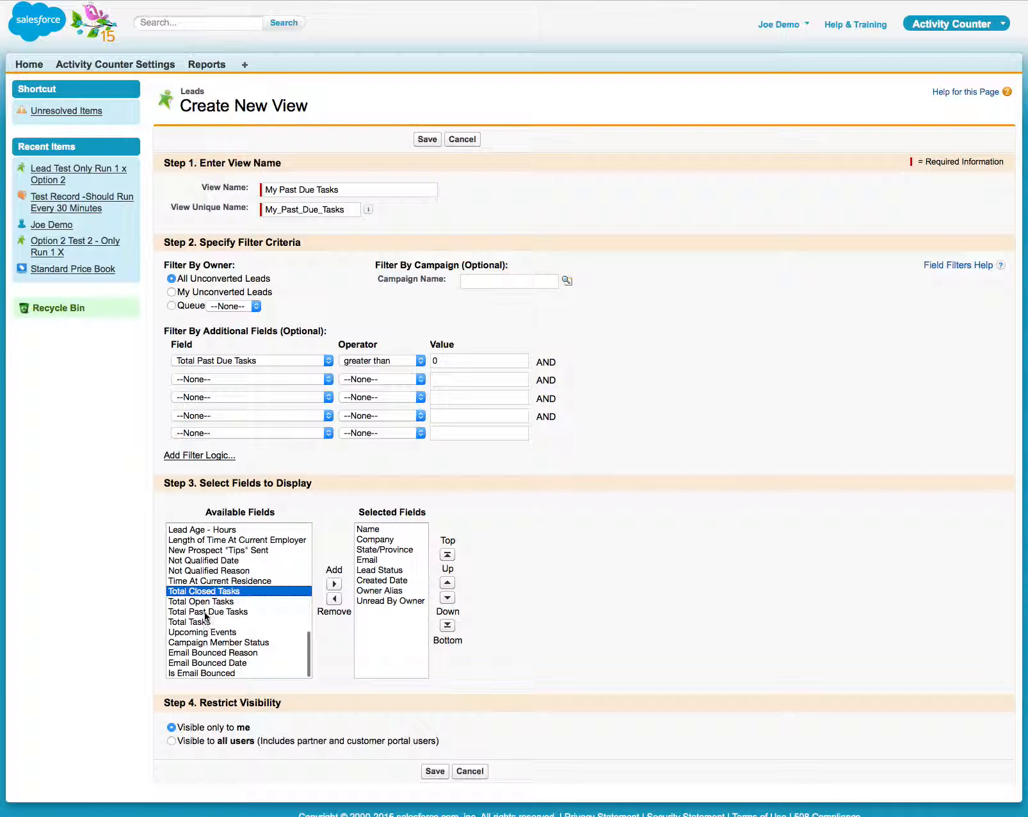
shift+click(209, 622)
click(335, 584)
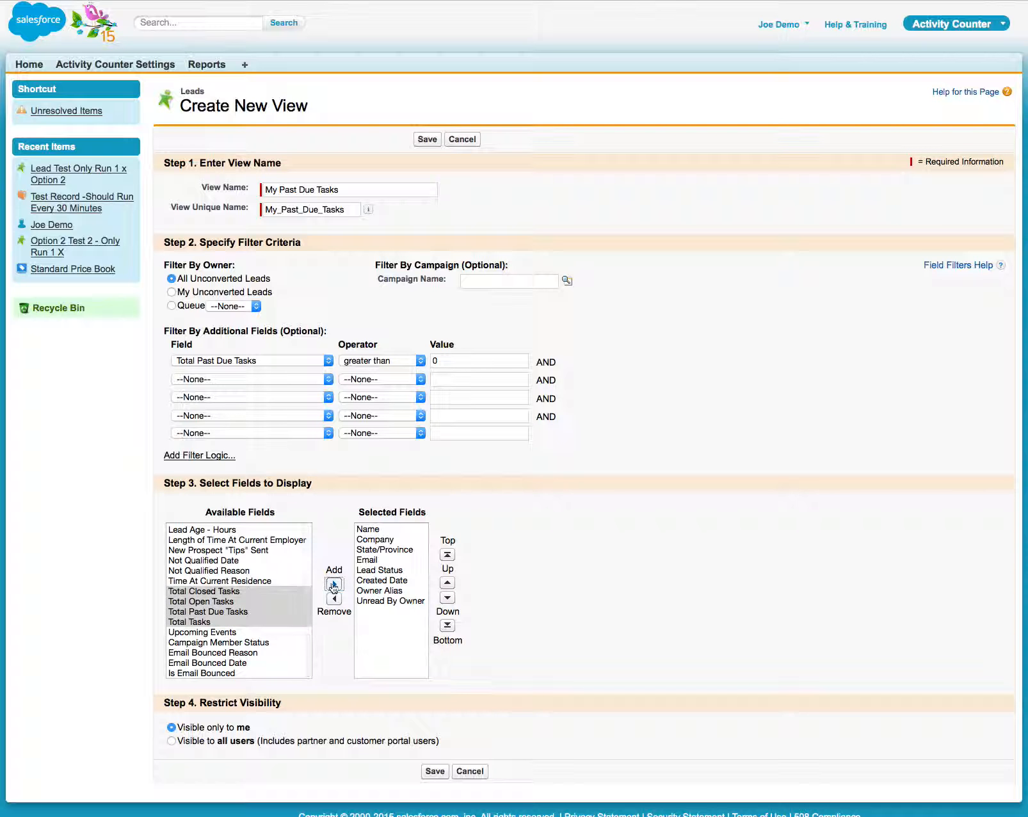
Remove Email, Lead Status, Created Date, Owner Alias and Unread By Owner from the view's displayed fields
click(381, 601)
shift+click(370, 560)
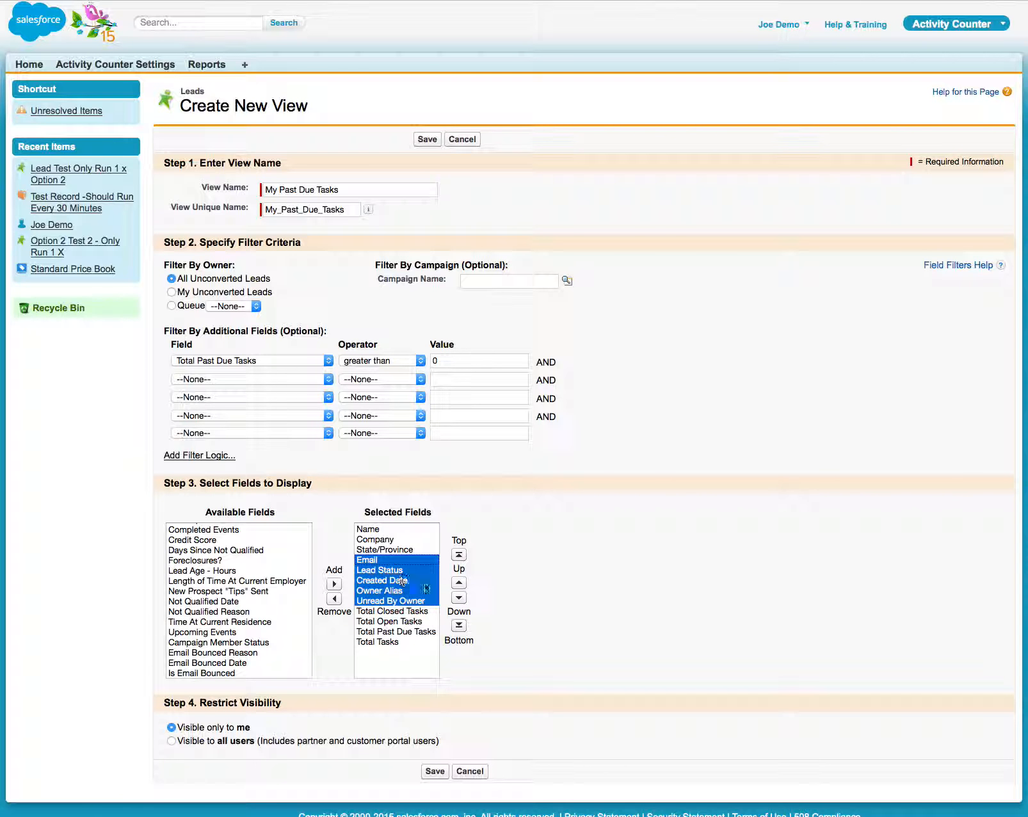
click(334, 599)
Add Upcoming Events to the view's displayed fields
click(220, 561)
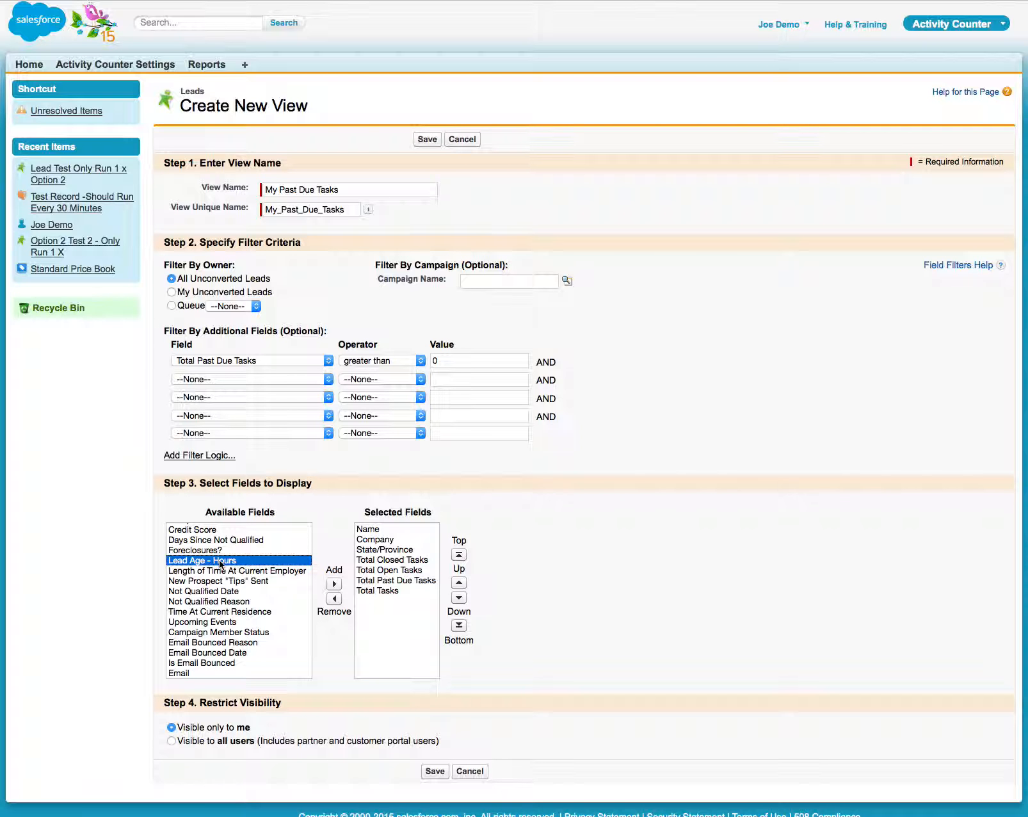
click(196, 622)
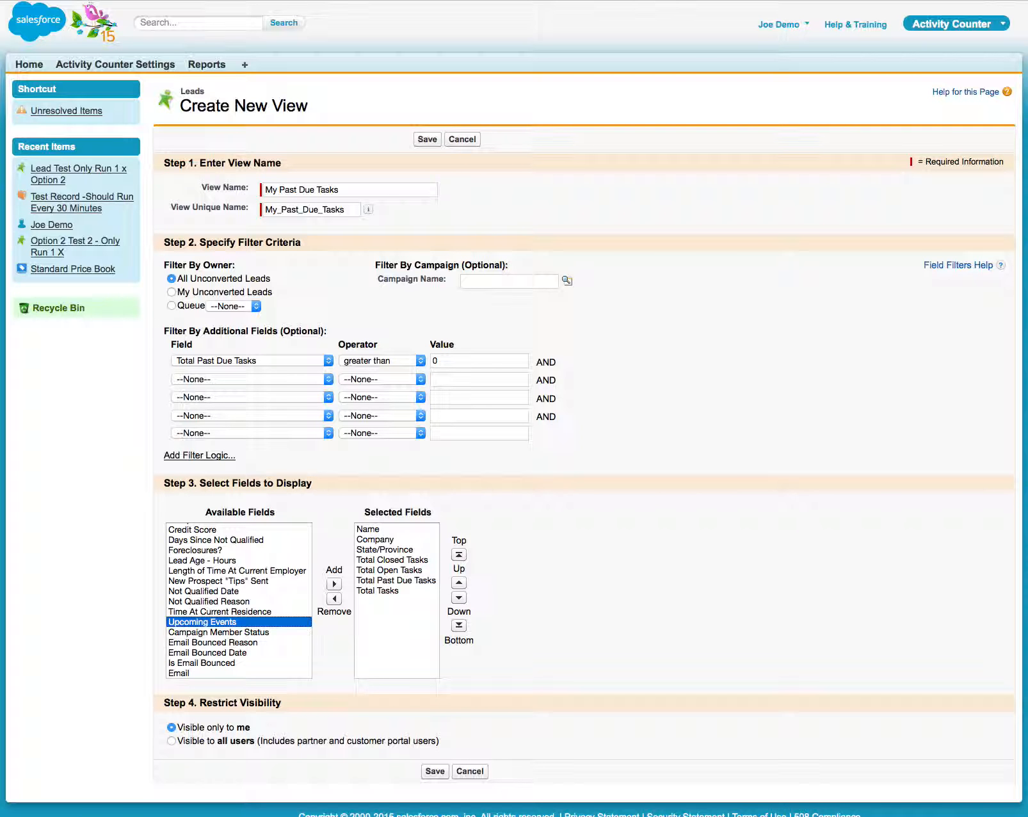
click(334, 584)
Find Completed Events among the available fields, add it to the displayed fields, and save the lead view
click(211, 602)
key(c)
key(c)
key(c)
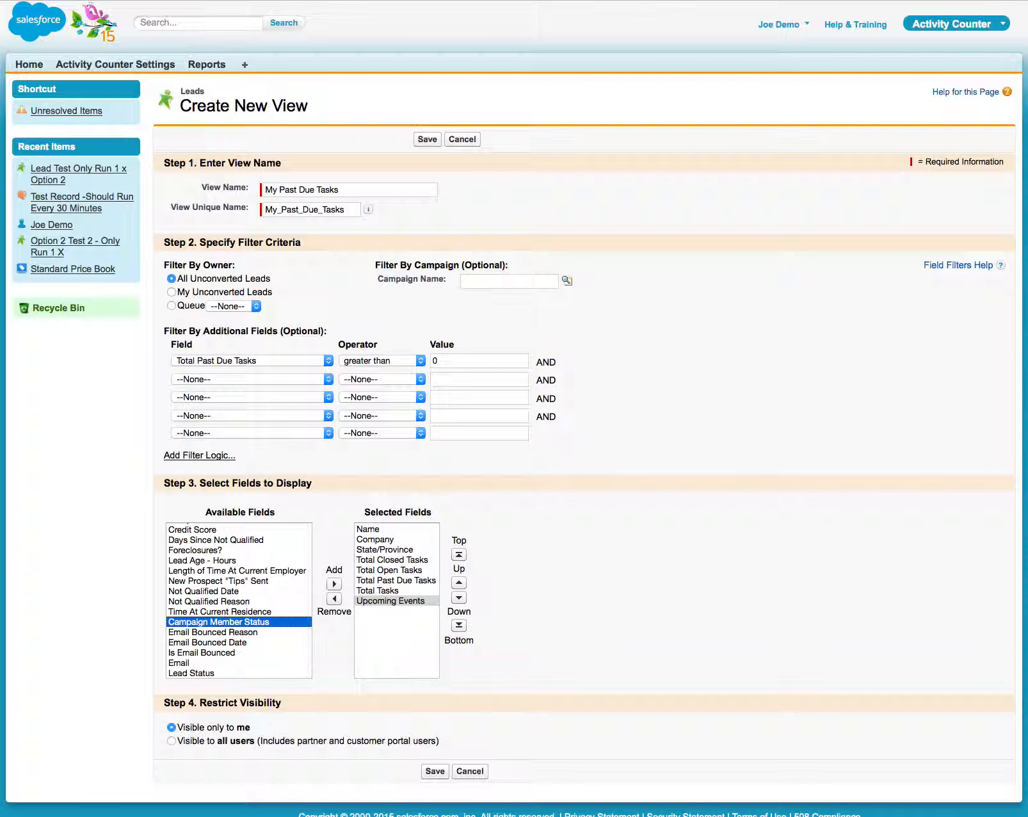
key(c)
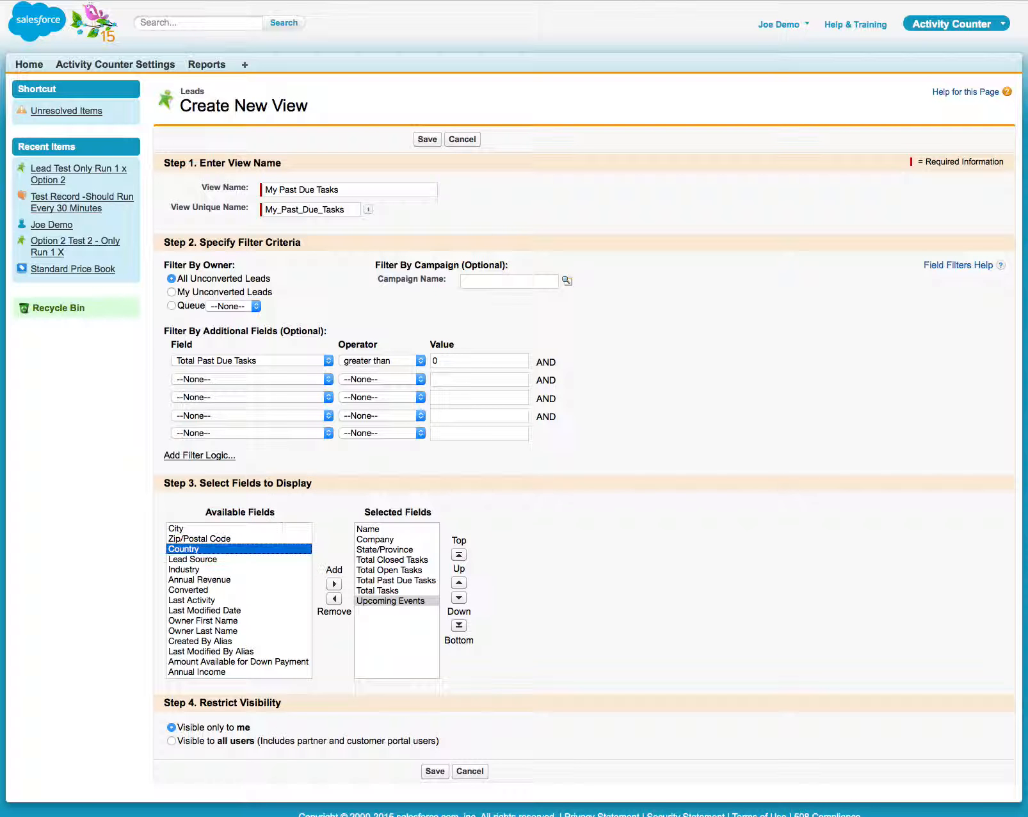
scroll(229, 650, down, 1)
scroll(230, 649, down, 5)
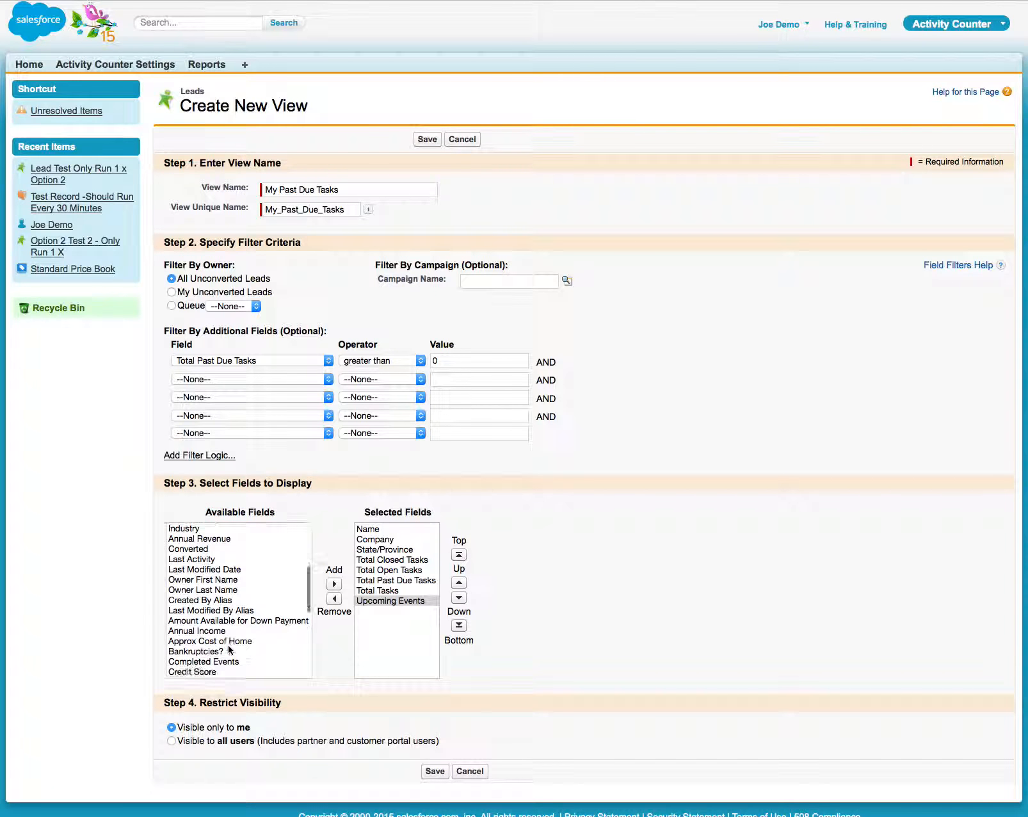
scroll(213, 609, down, 5)
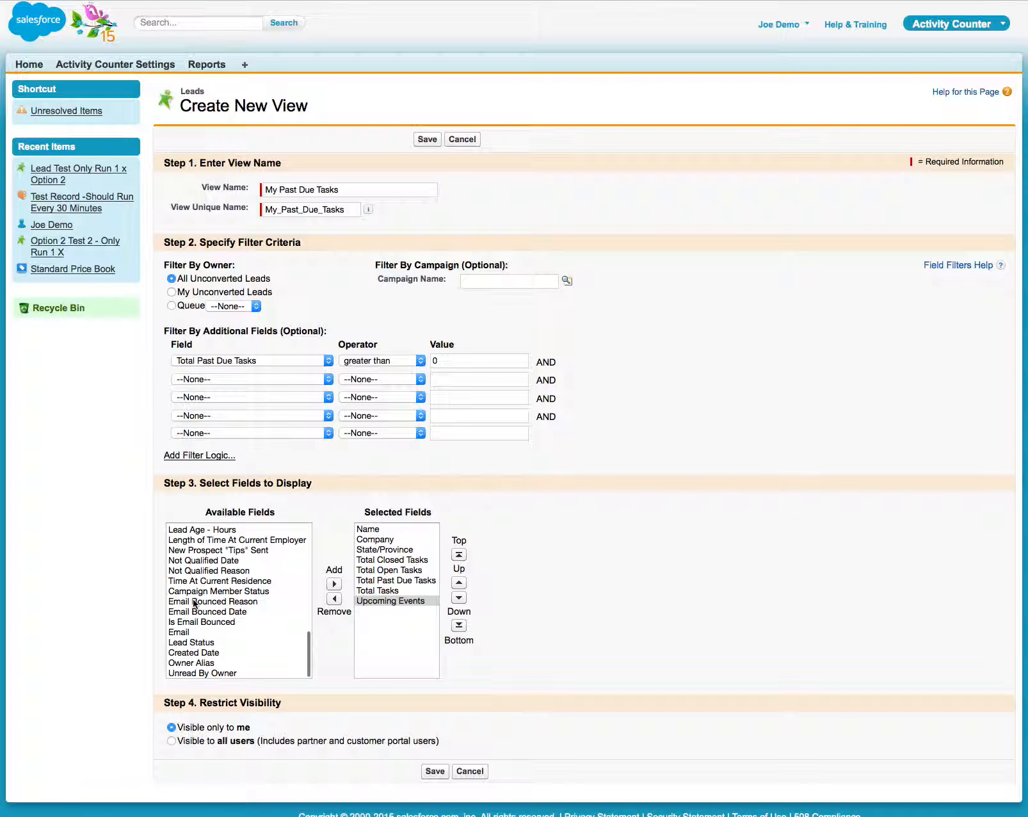
scroll(201, 618, up, 4)
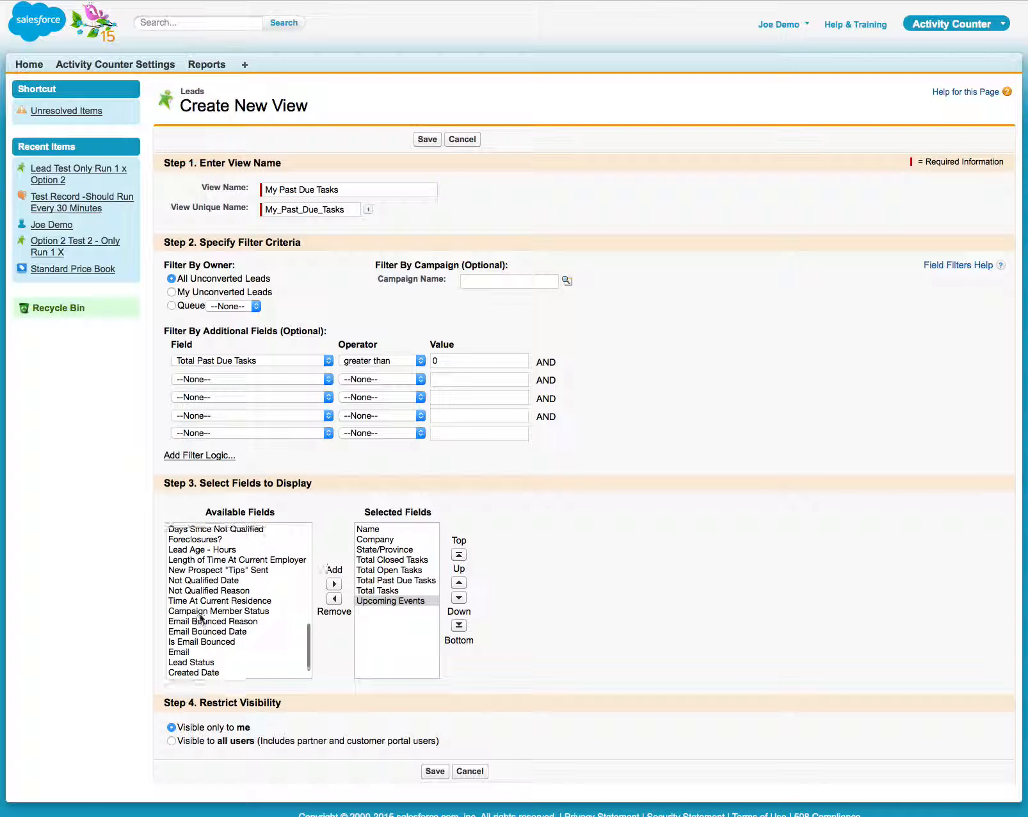
scroll(201, 618, up, 2)
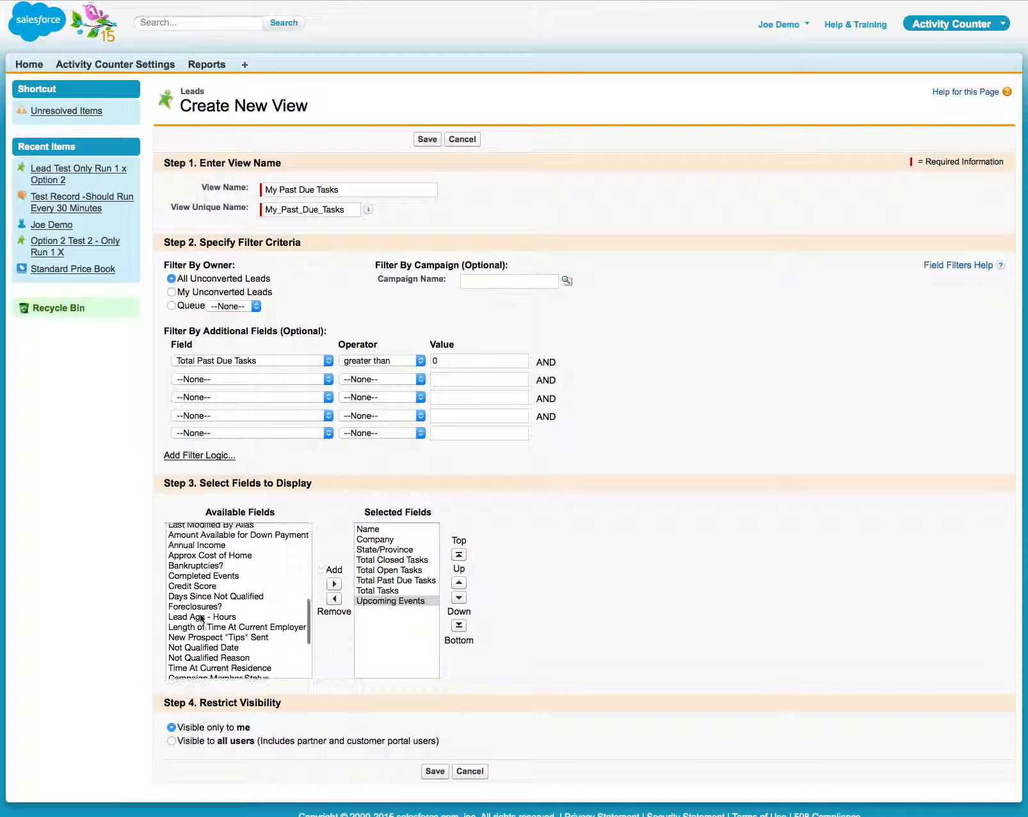
click(204, 572)
click(334, 584)
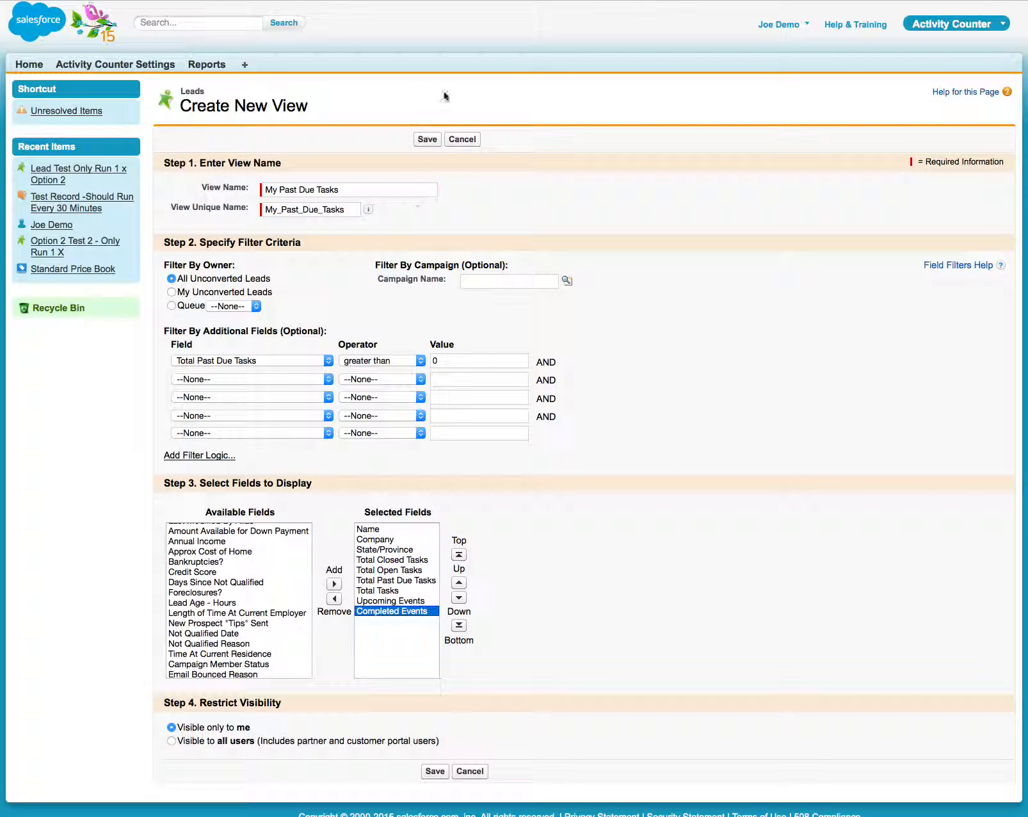
click(427, 141)
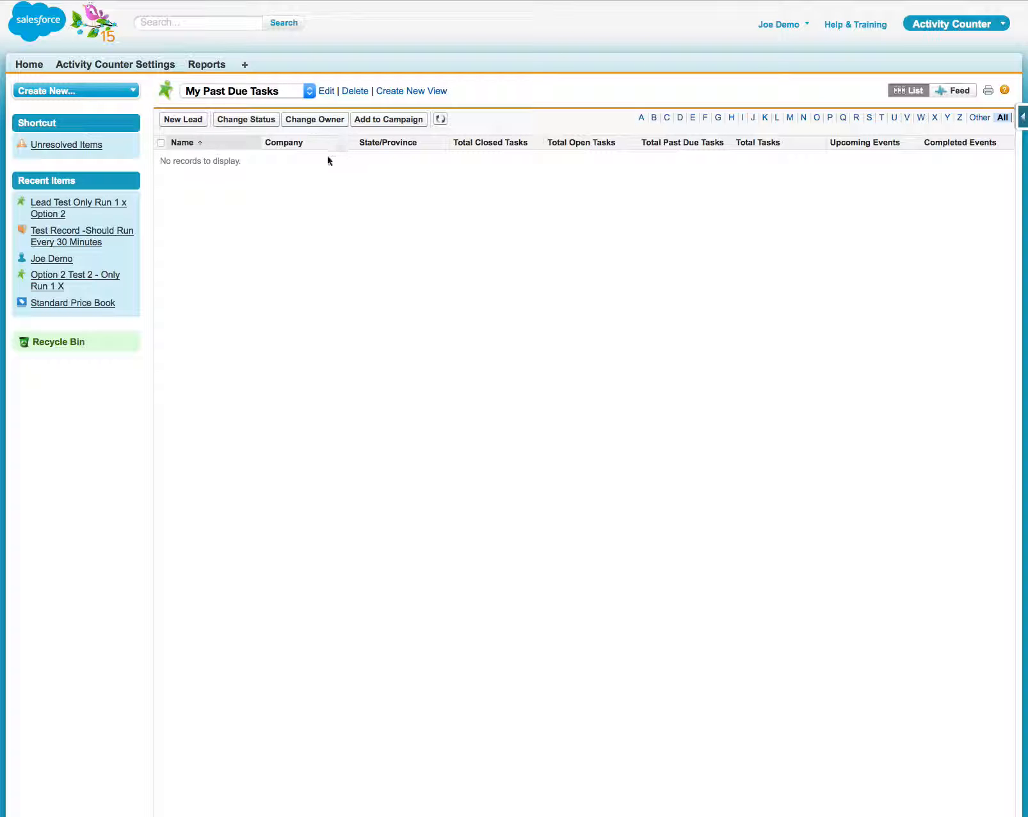
Start a new task with the subject Follow-up on the lead "Lead Test Only Run 1 x Option 2"
click(44, 201)
scroll(399, 509, down, 2)
scroll(398, 509, down, 4)
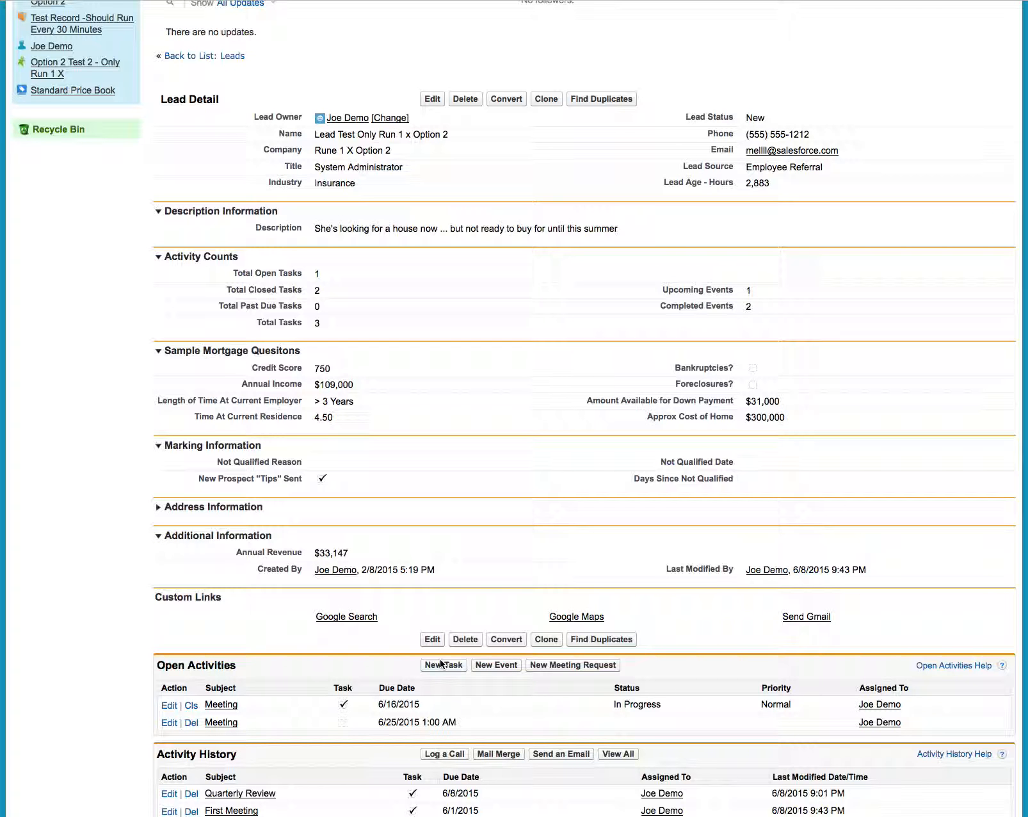
click(441, 664)
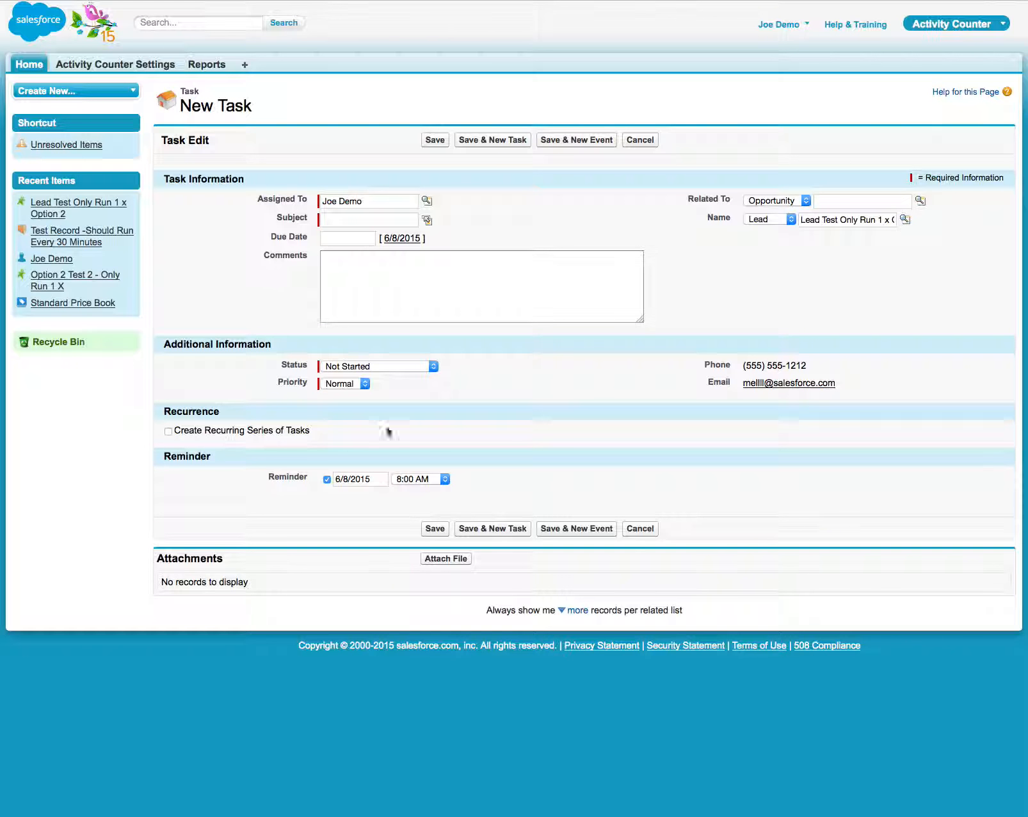
click(360, 219)
text(O)
key(BackSpace)
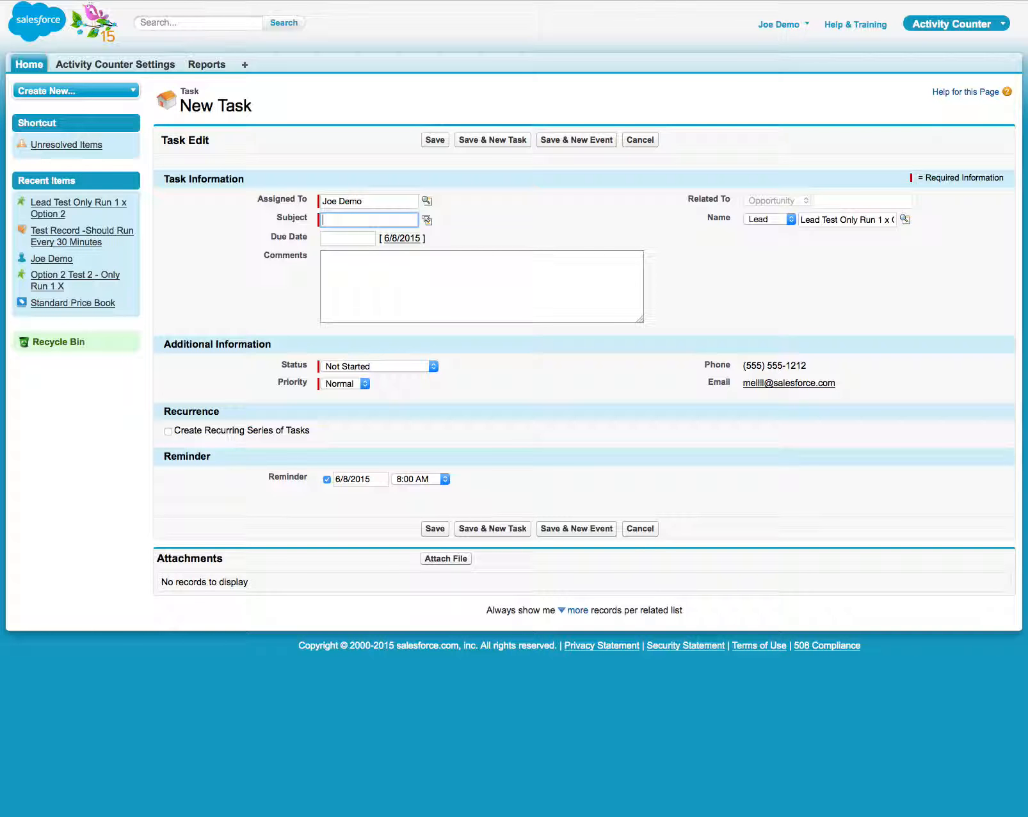
text(Follo)
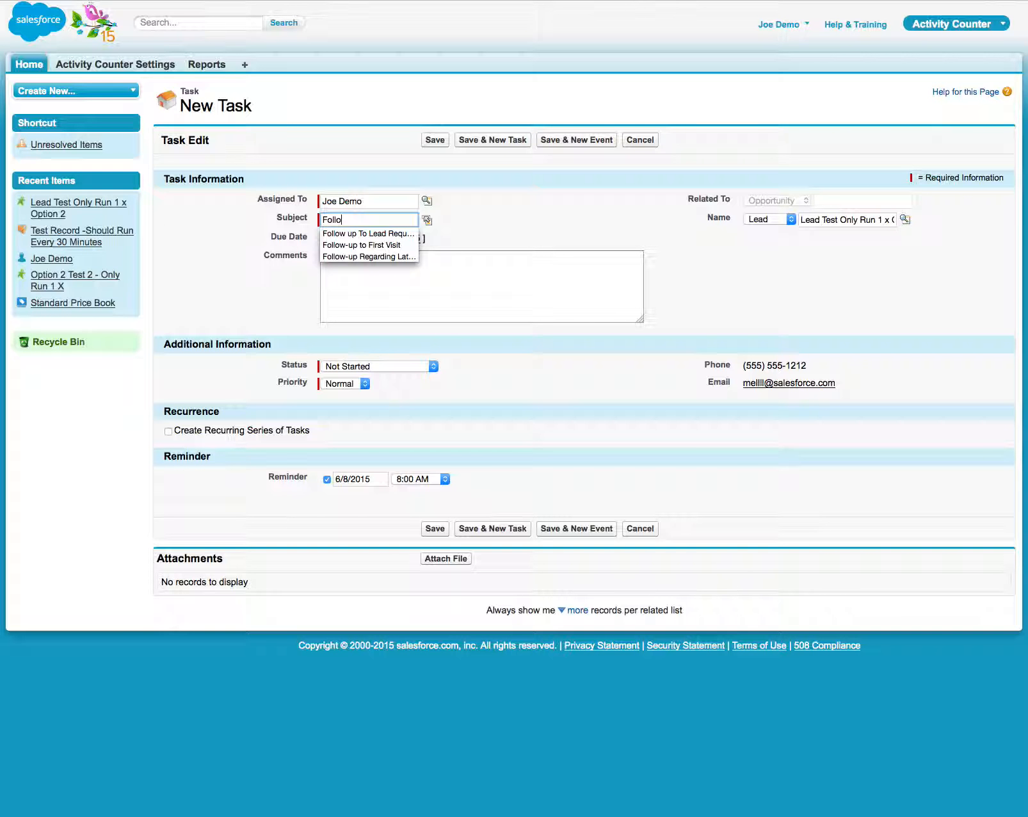
text(w-up)
key(Tab)
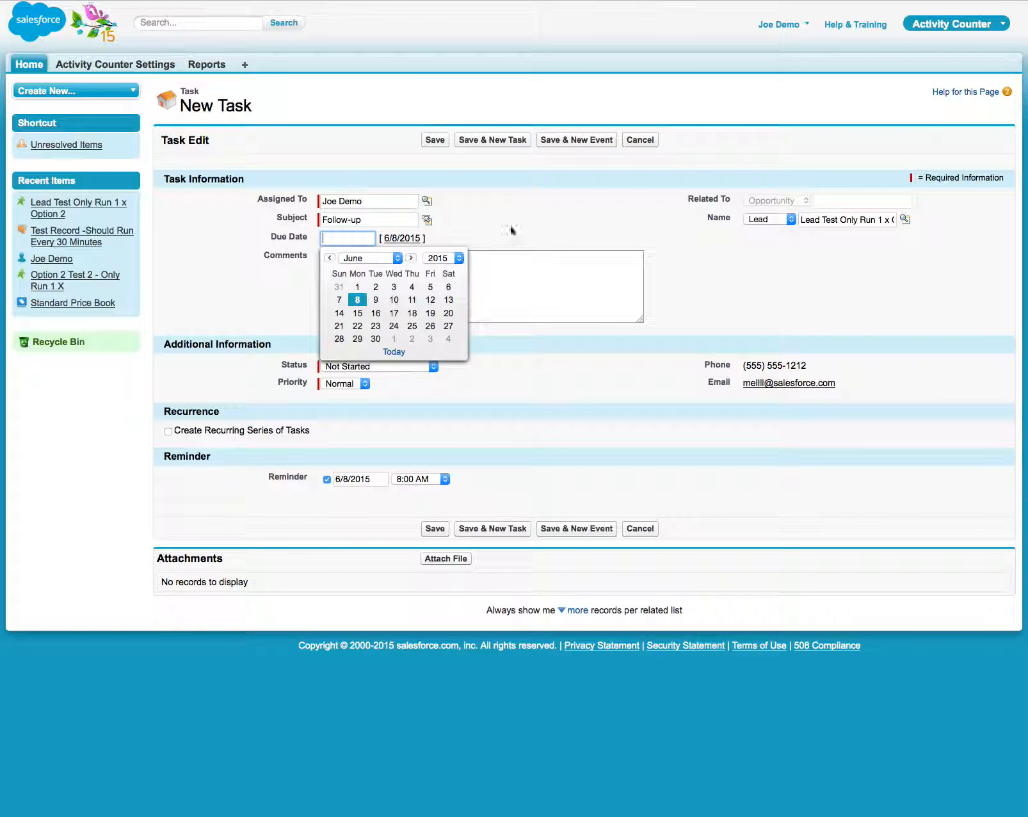
Set the Follow-up task's due date to 6/1/2015 and save the task
click(512, 230)
click(361, 238)
click(356, 288)
click(425, 142)
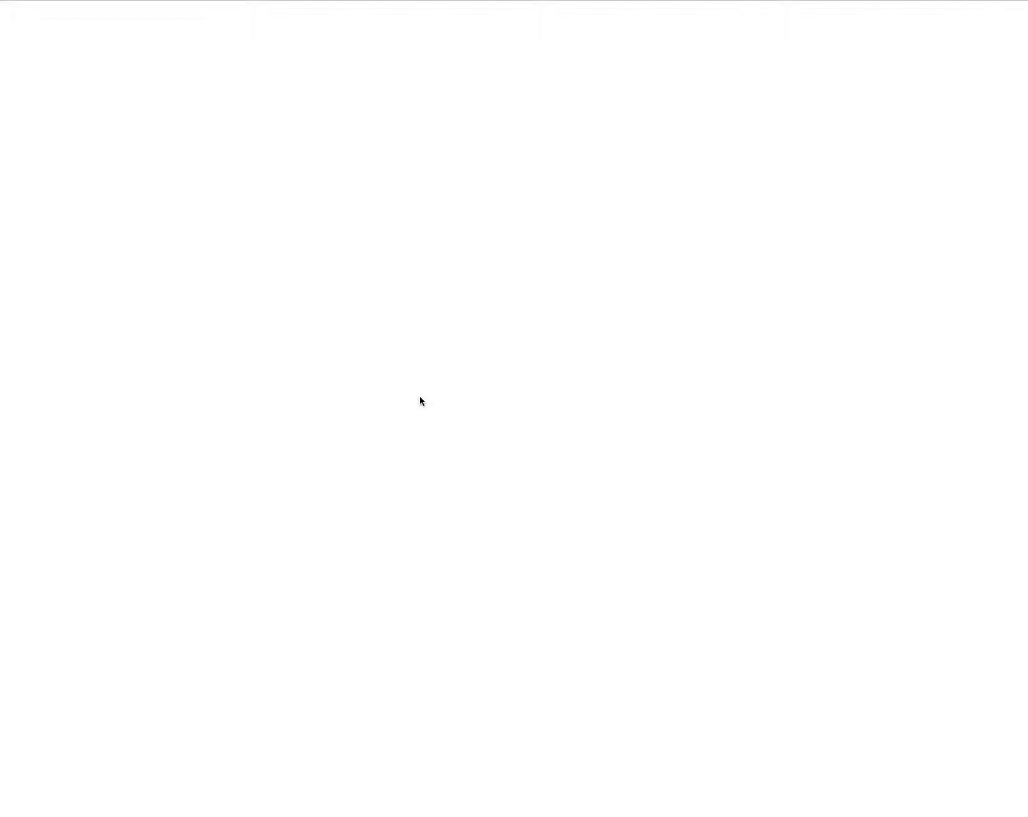
Check the Activity Counts on the lead and return to the My Past Due Tasks list view
scroll(498, 504, down, 3)
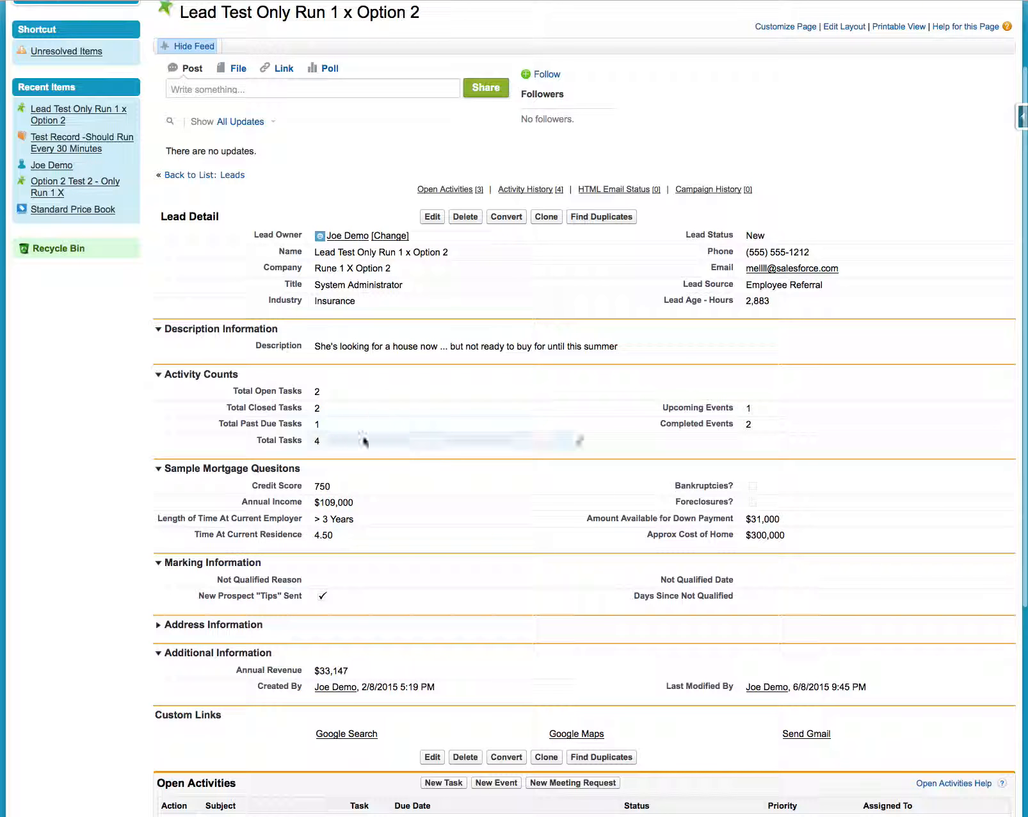
scroll(312, 145, up, 2)
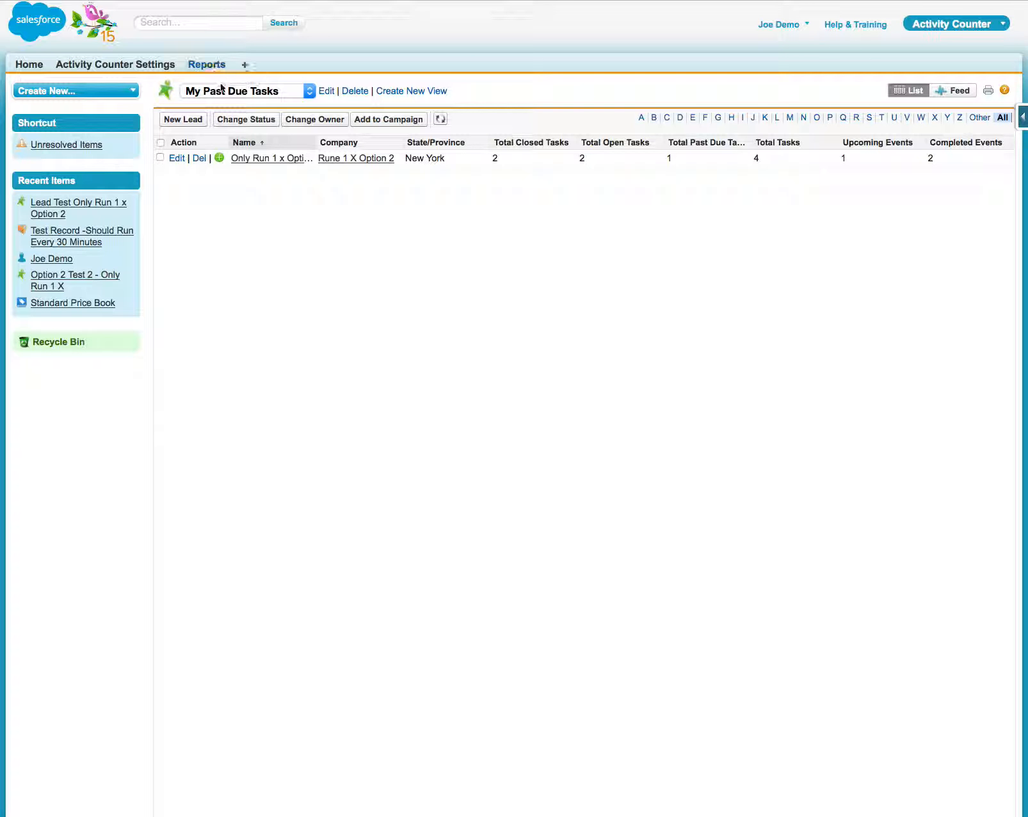
Look over the reports in the Activity Count report folder and return to the Activity Counter Settings
click(219, 65)
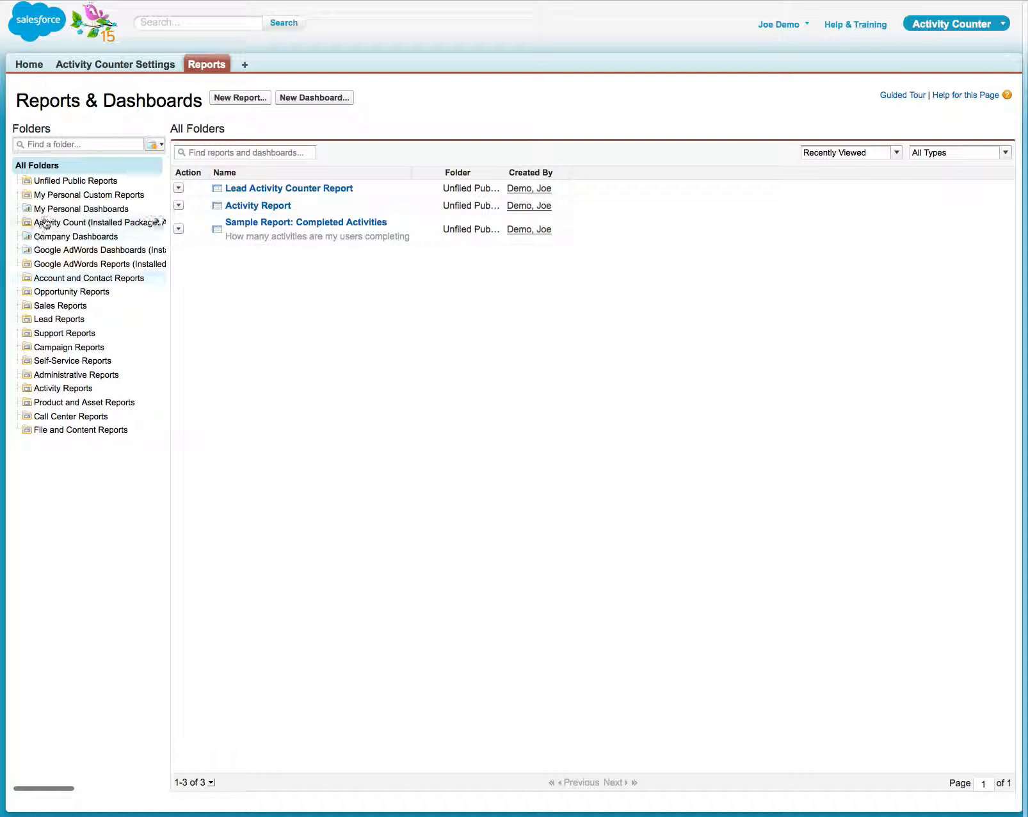
click(53, 224)
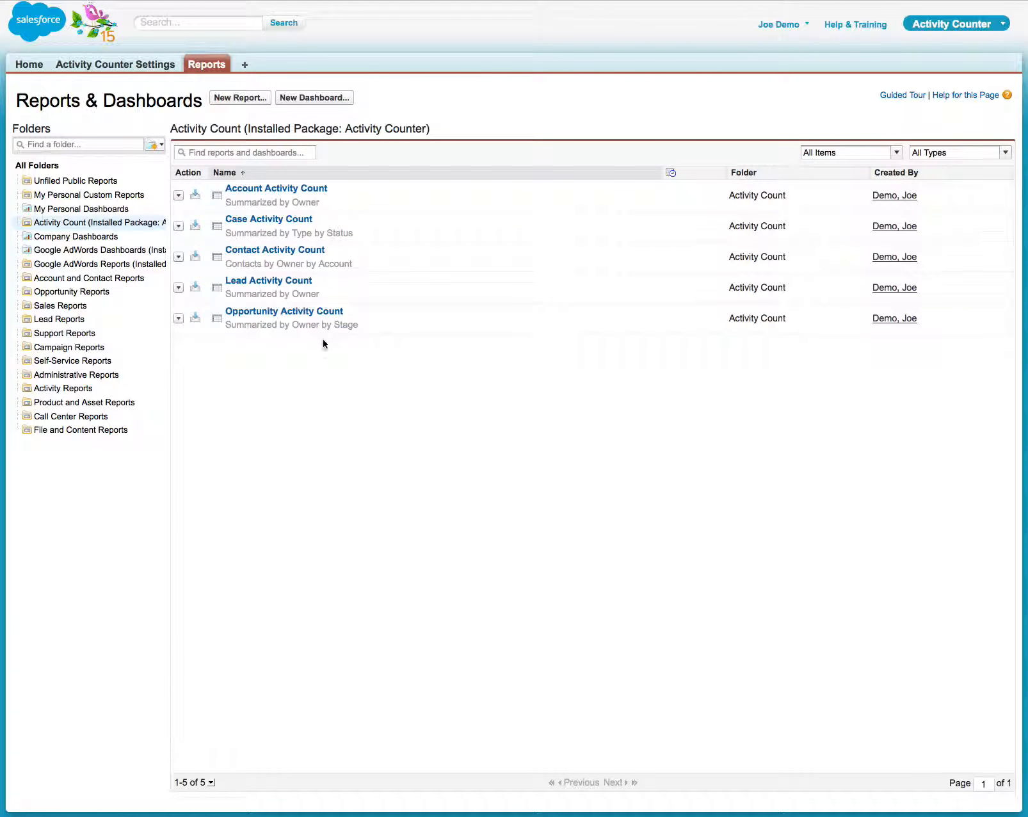
click(101, 64)
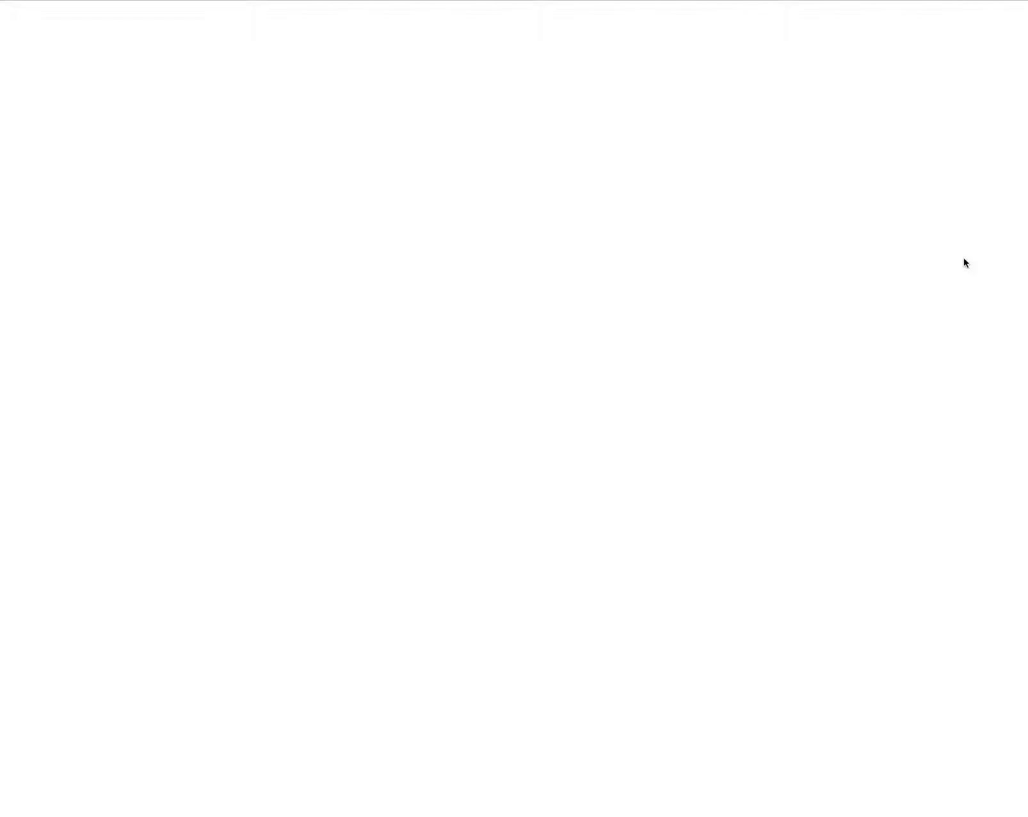